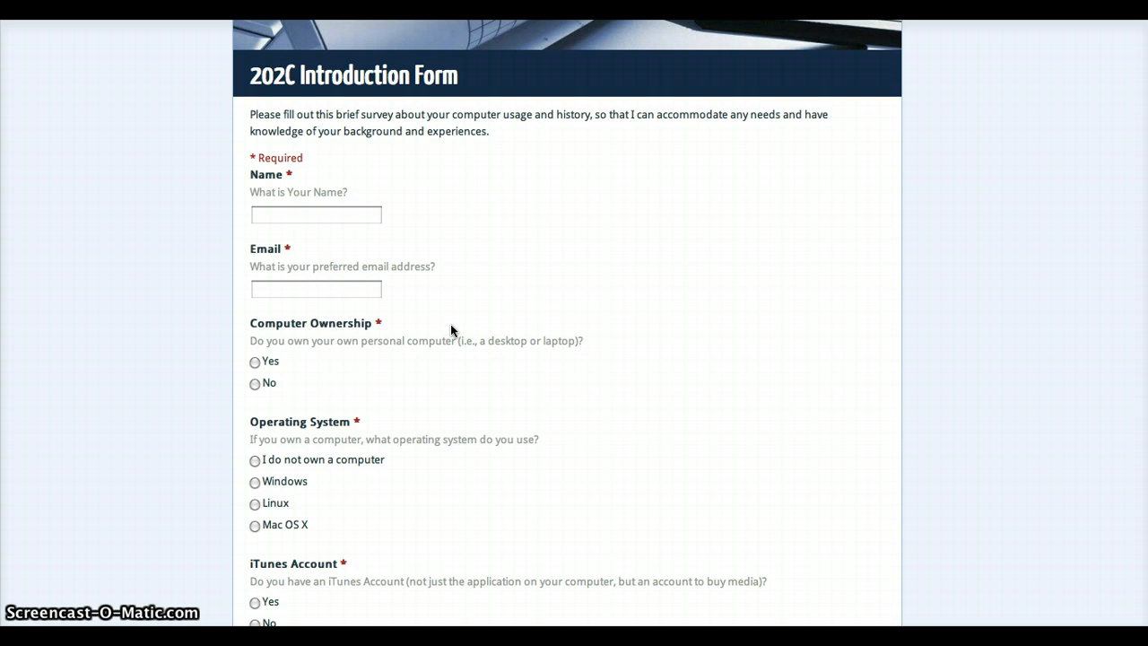
# Step: Examine the question types and layout in the 202C Introduction Form and the Chapter 1 Quiz
pyautogui.scroll(-1, 451, 330)
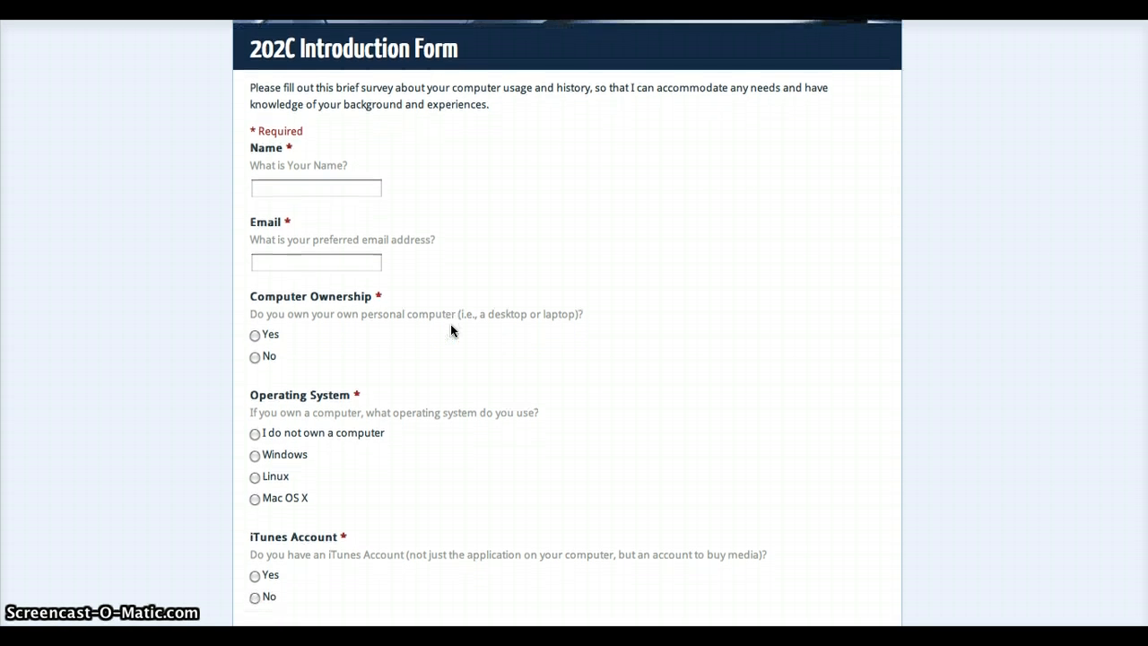
pyautogui.scroll(-4, 451, 330)
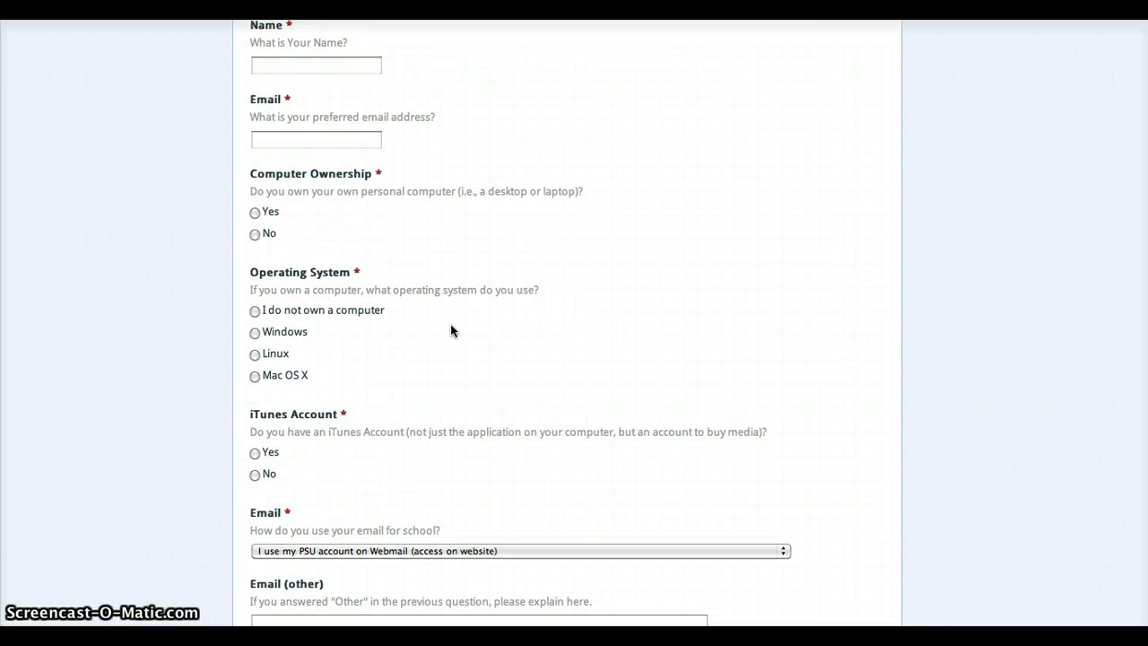
pyautogui.scroll(-4, 451, 330)
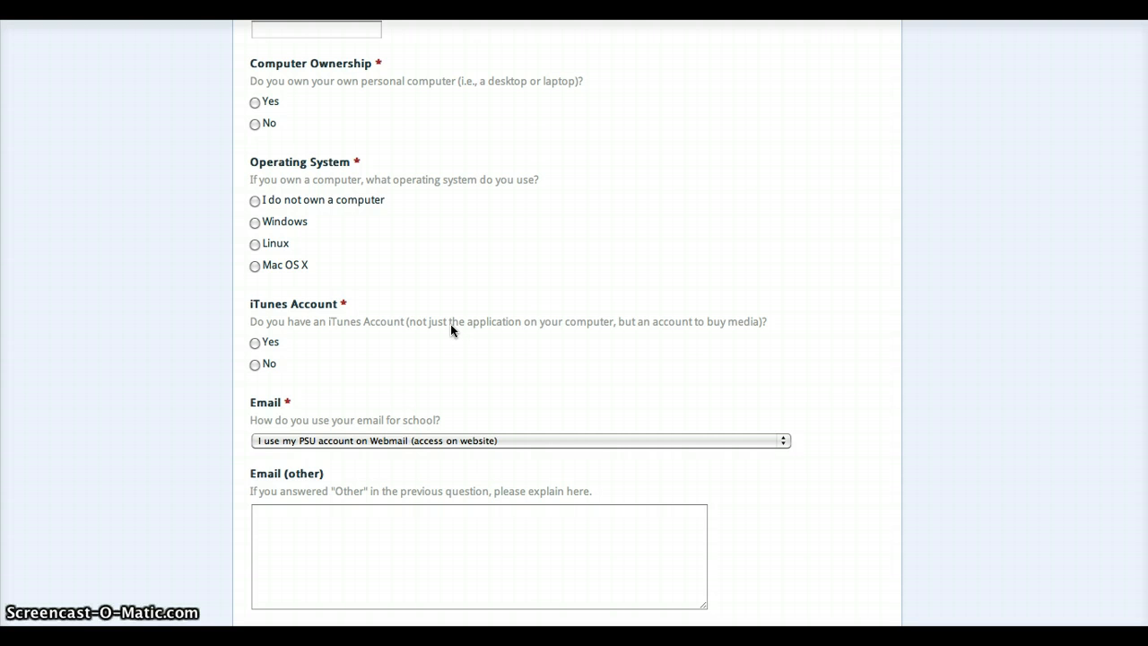
pyautogui.scroll(-9, 452, 329)
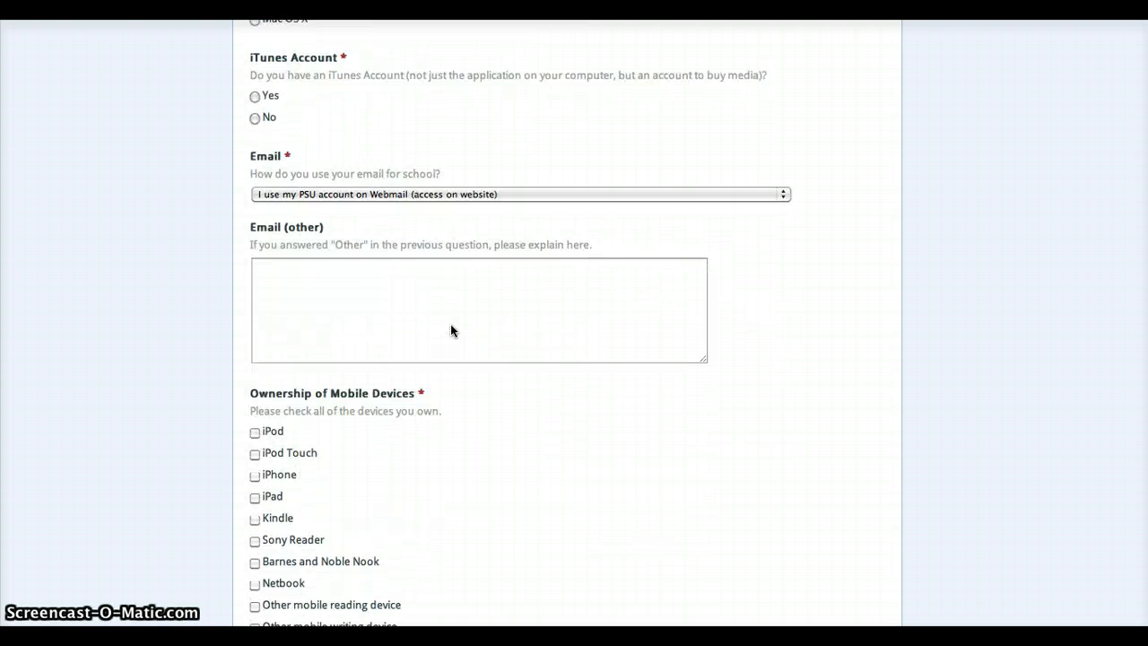
pyautogui.scroll(-5, 452, 327)
pyautogui.scroll(-4, 451, 328)
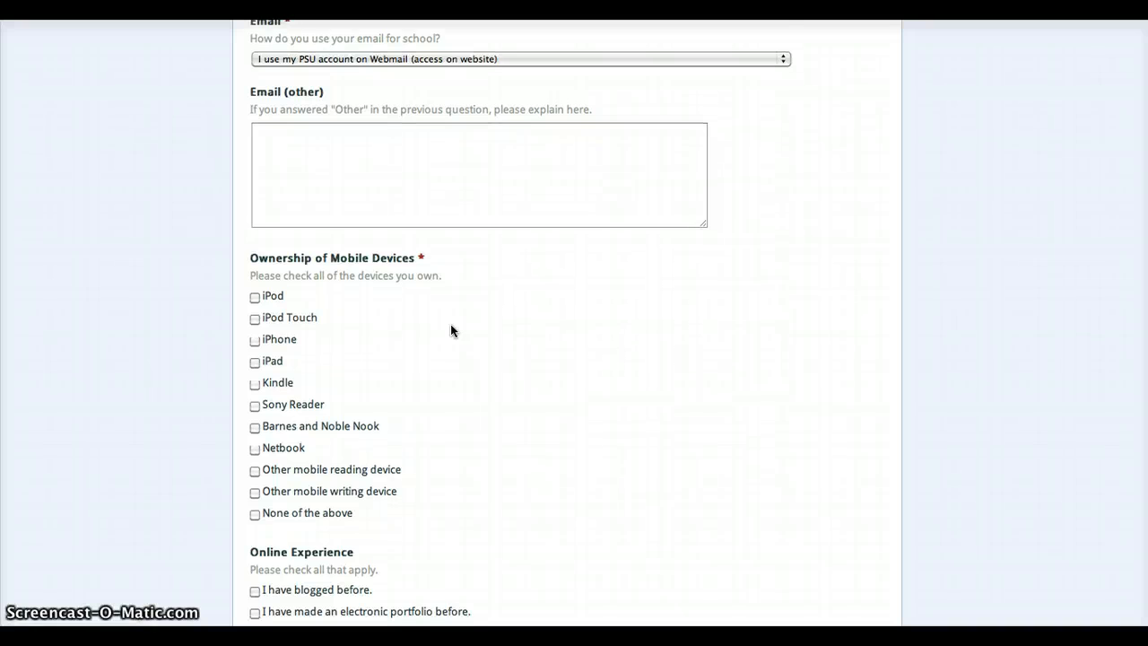
pyautogui.scroll(20, 450, 330)
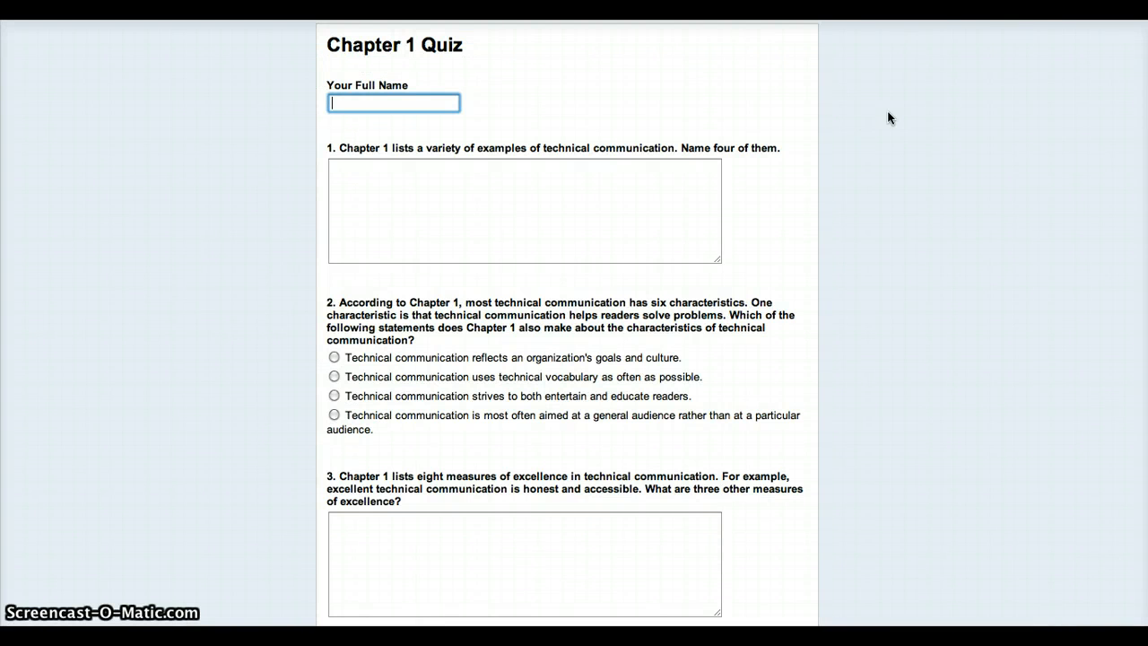
pyautogui.scroll(-2, 888, 118)
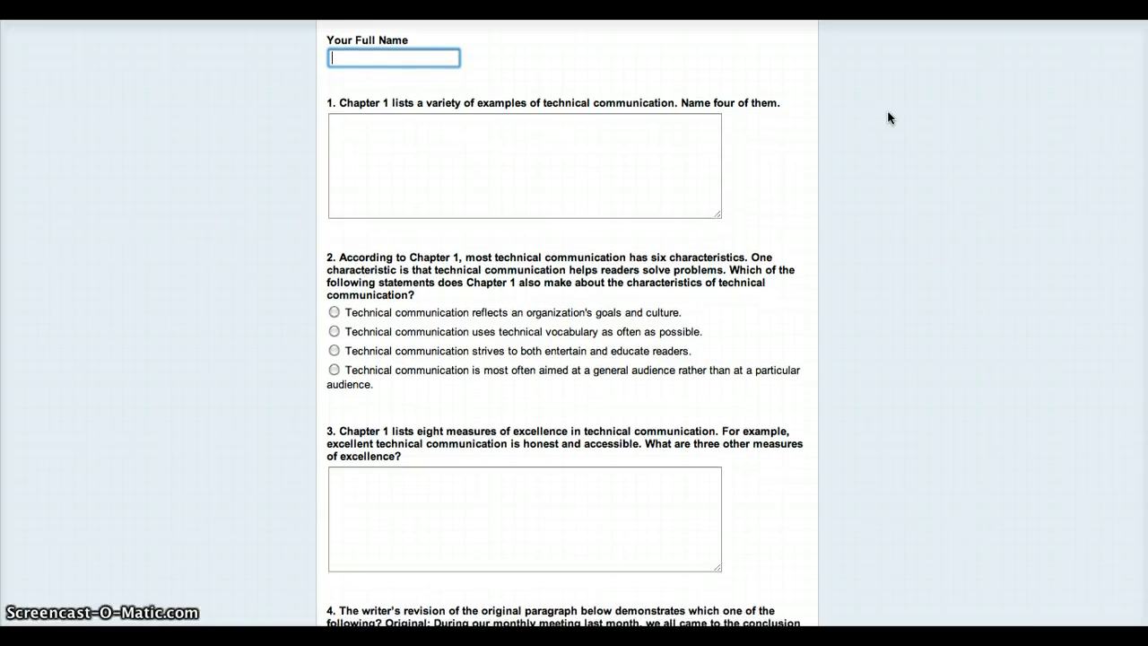
pyautogui.scroll(-1, 888, 117)
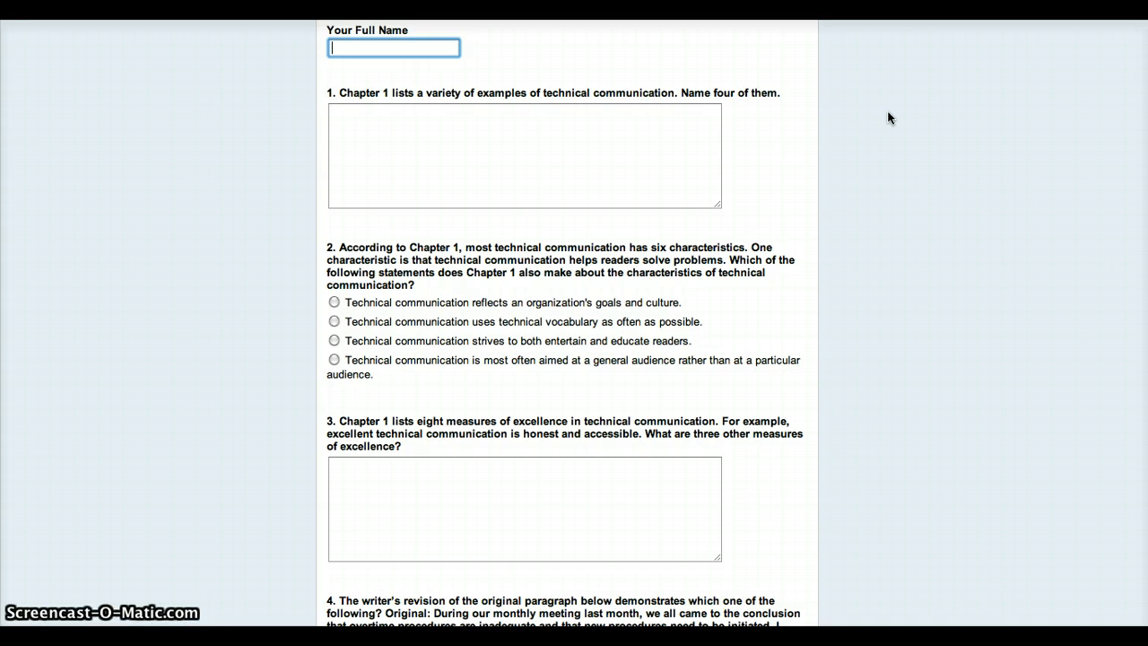
pyautogui.scroll(3, 888, 117)
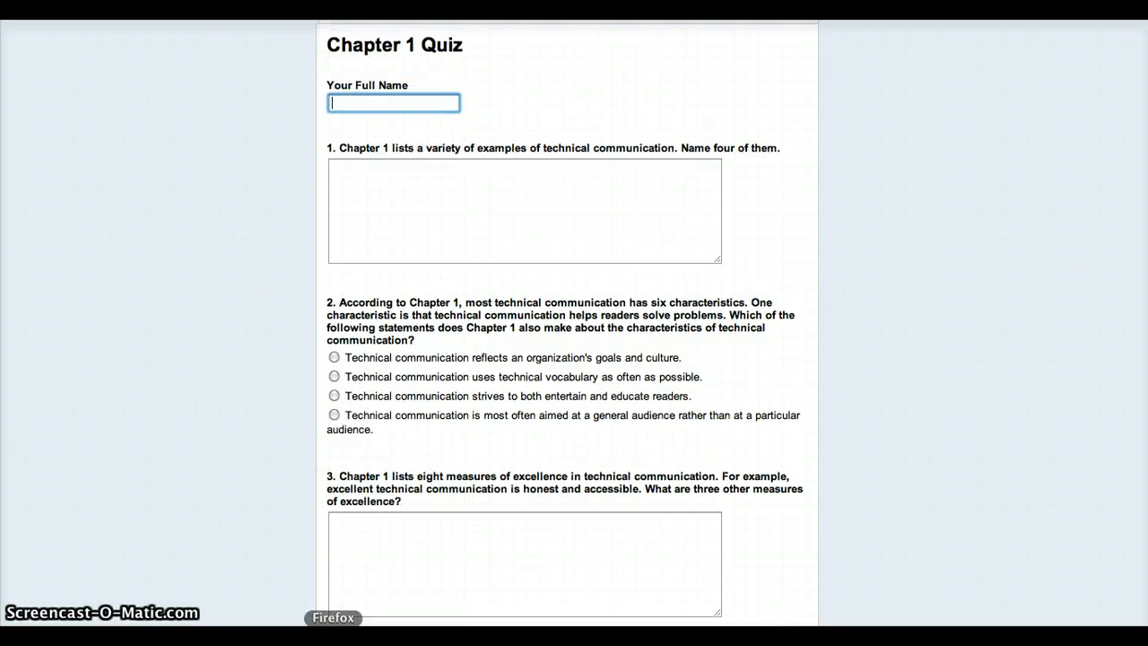
# Step: Switch to the Google Docs page in Firefox and sign in by entering the account password
pyautogui.click(333, 632)
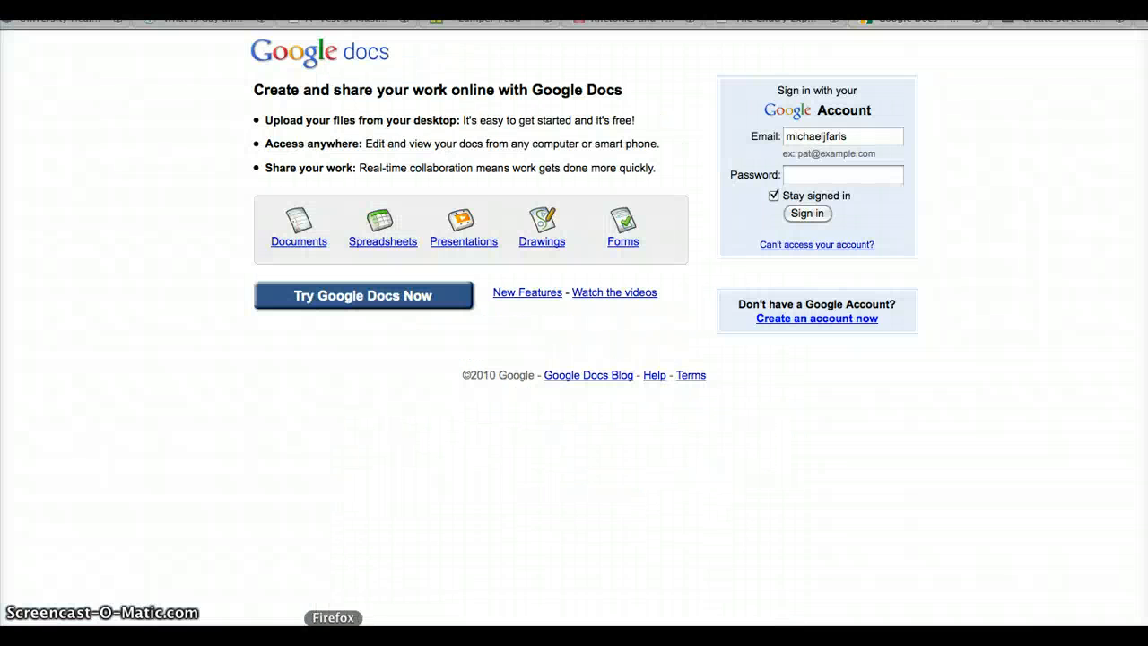
pyautogui.click(810, 176)
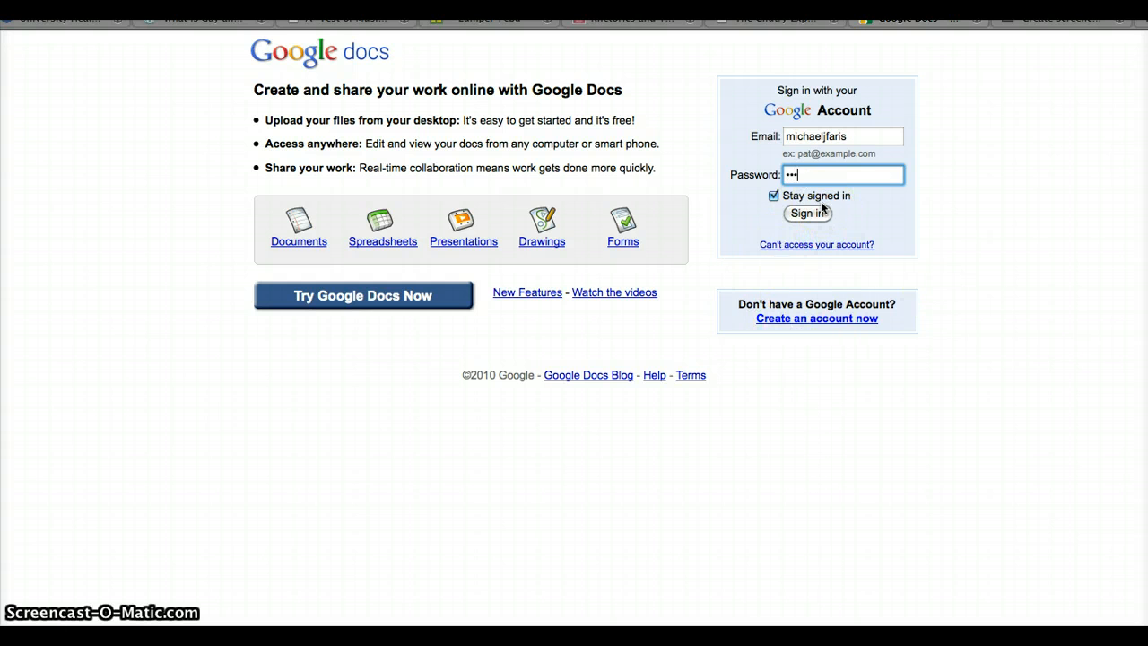
pyautogui.write('******')
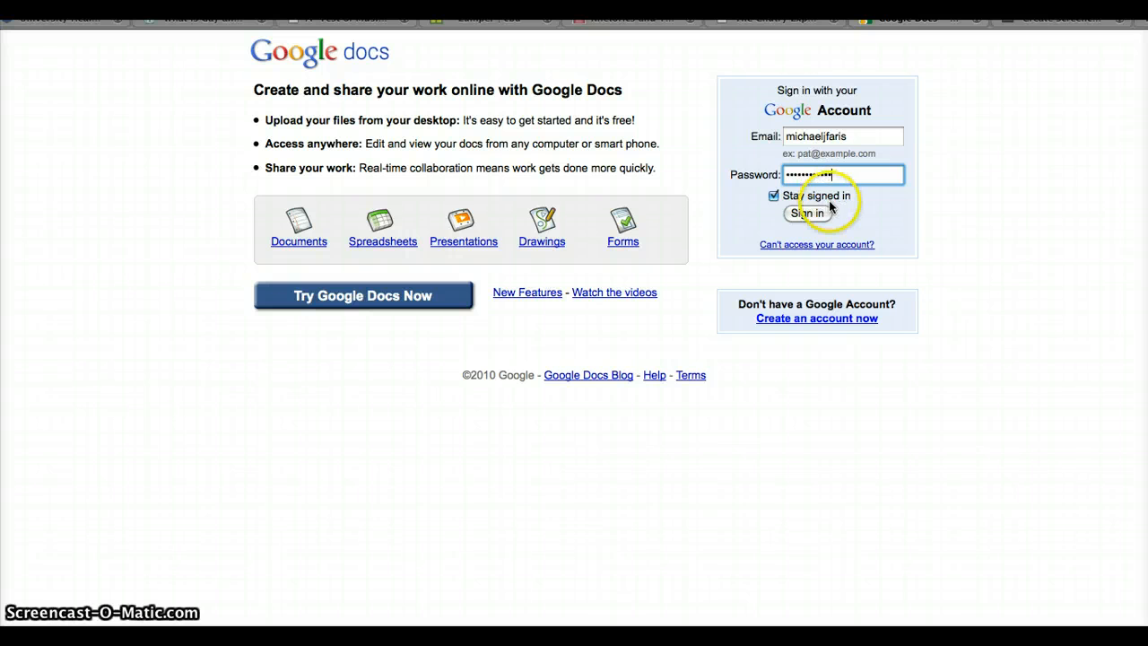
pyautogui.click(814, 213)
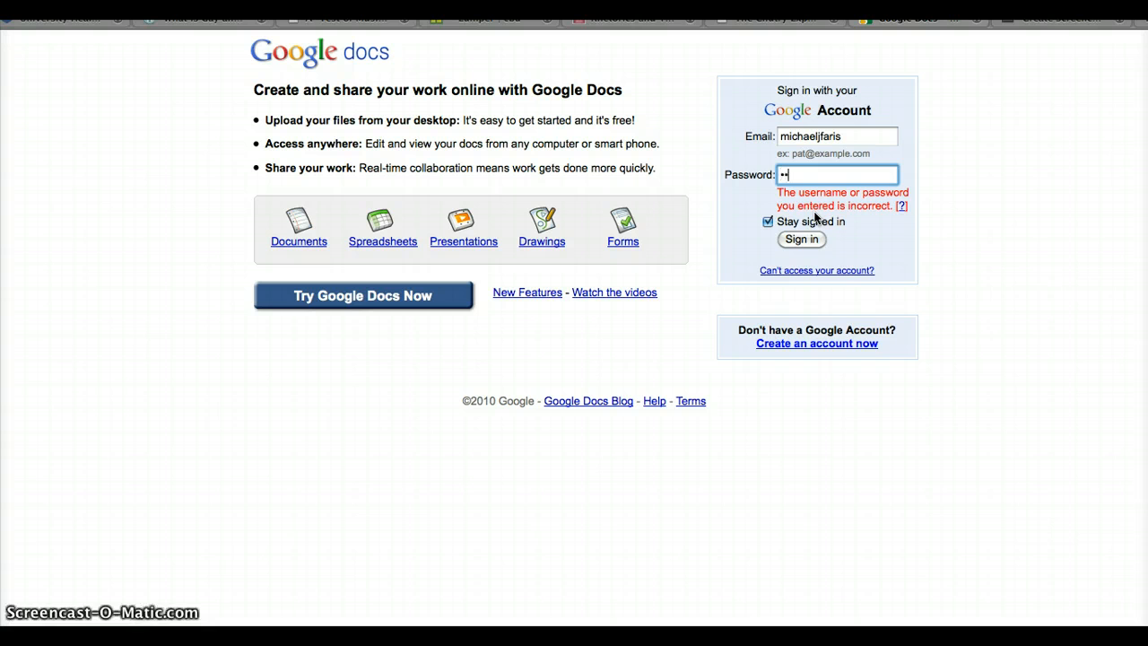
pyautogui.press('Return')
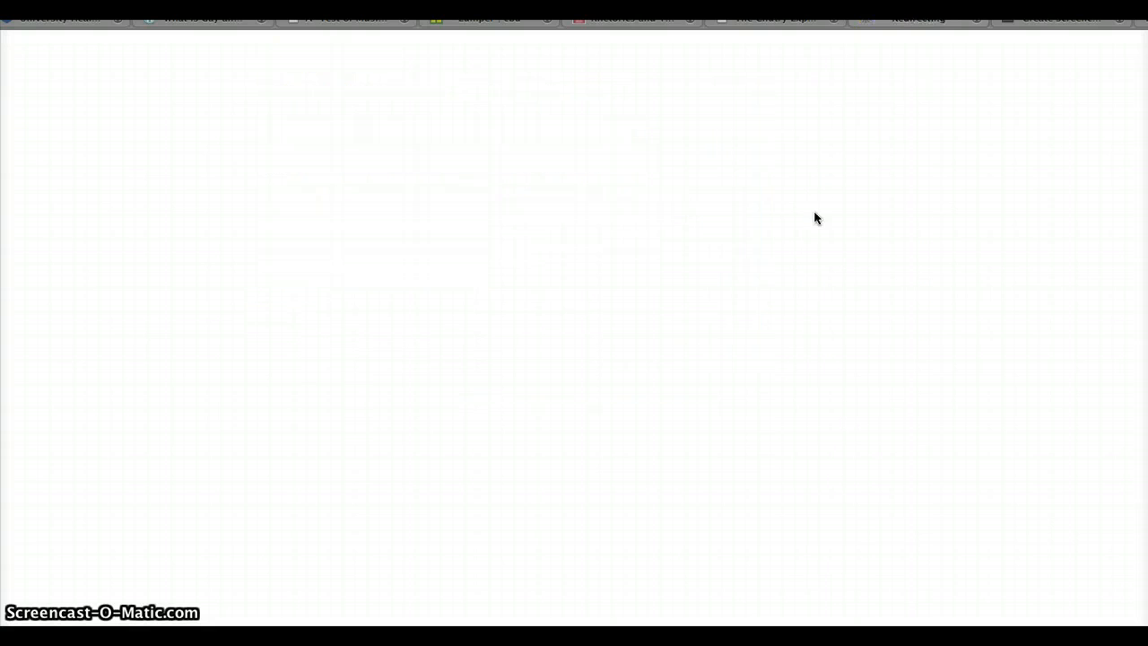
pyautogui.click(801, 210)
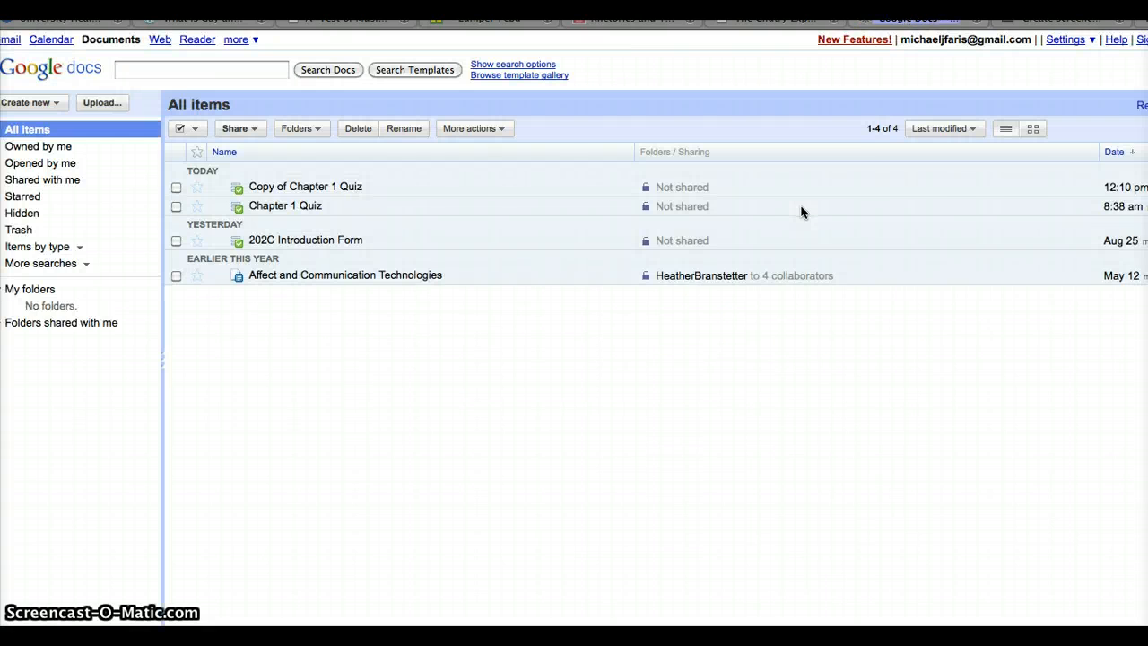
pyautogui.click(532, 189)
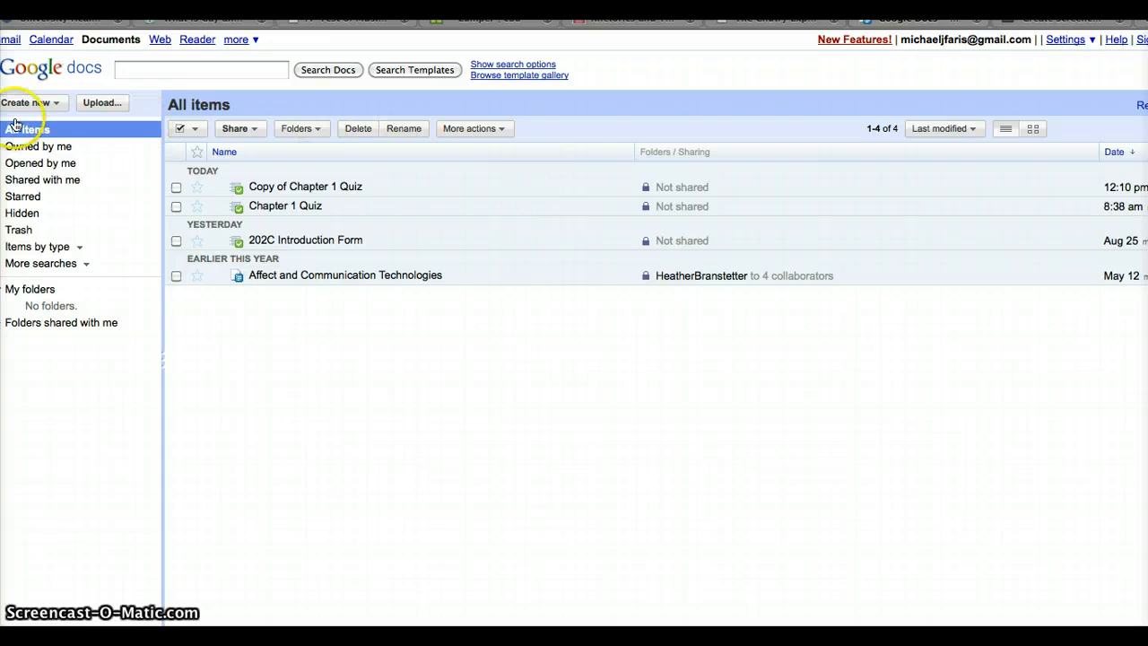
# Step: Create a new form and title it "Chapter 2 Quiz"
pyautogui.click(52, 103)
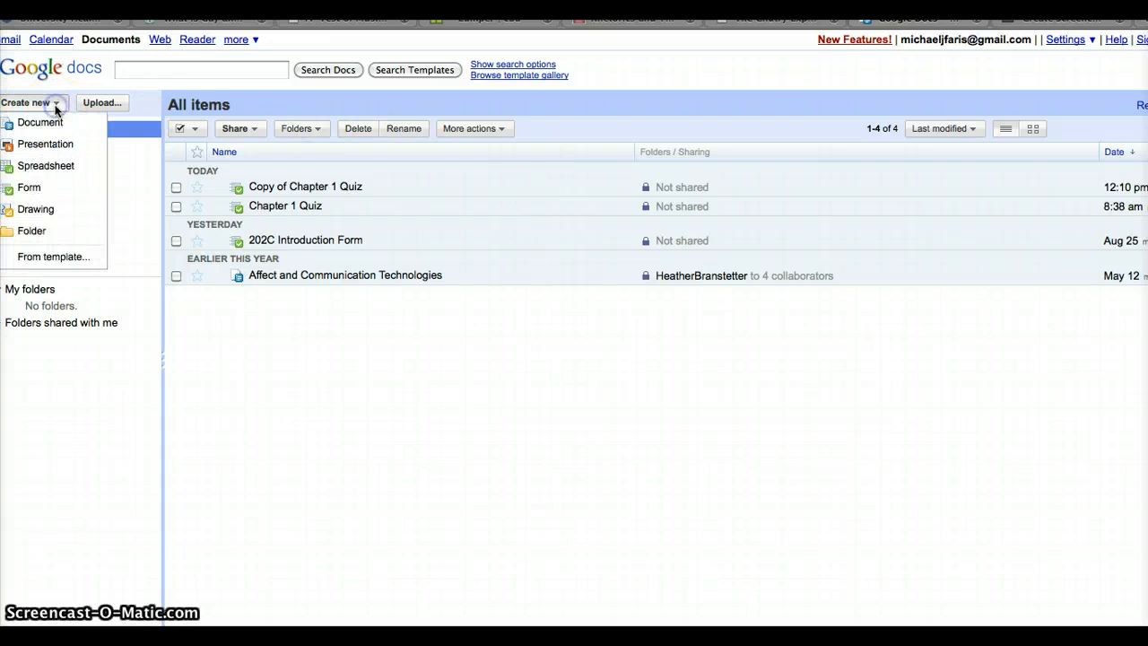
pyautogui.click(47, 189)
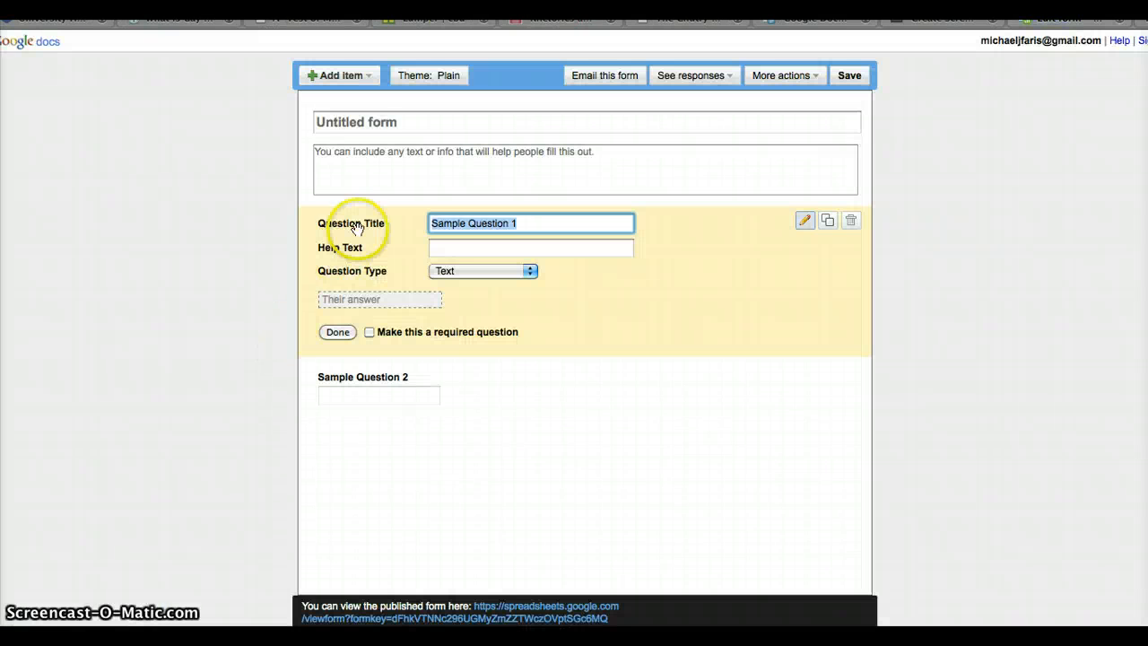
pyautogui.click(359, 124)
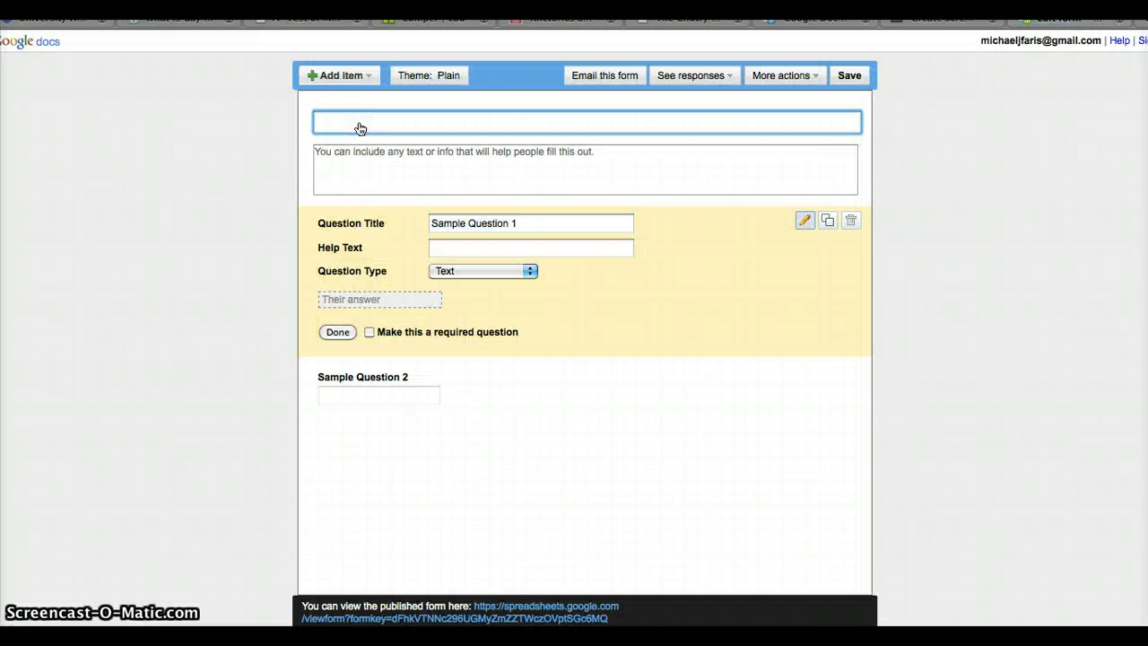
pyautogui.write('C')
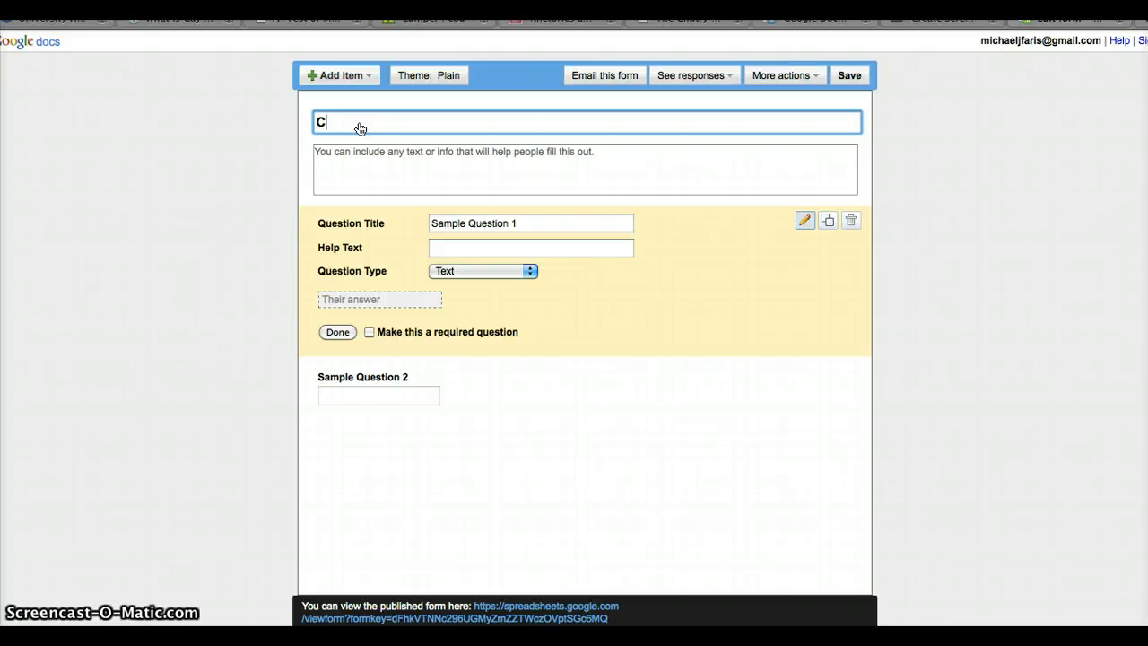
pyautogui.write('hapter 2 Q')
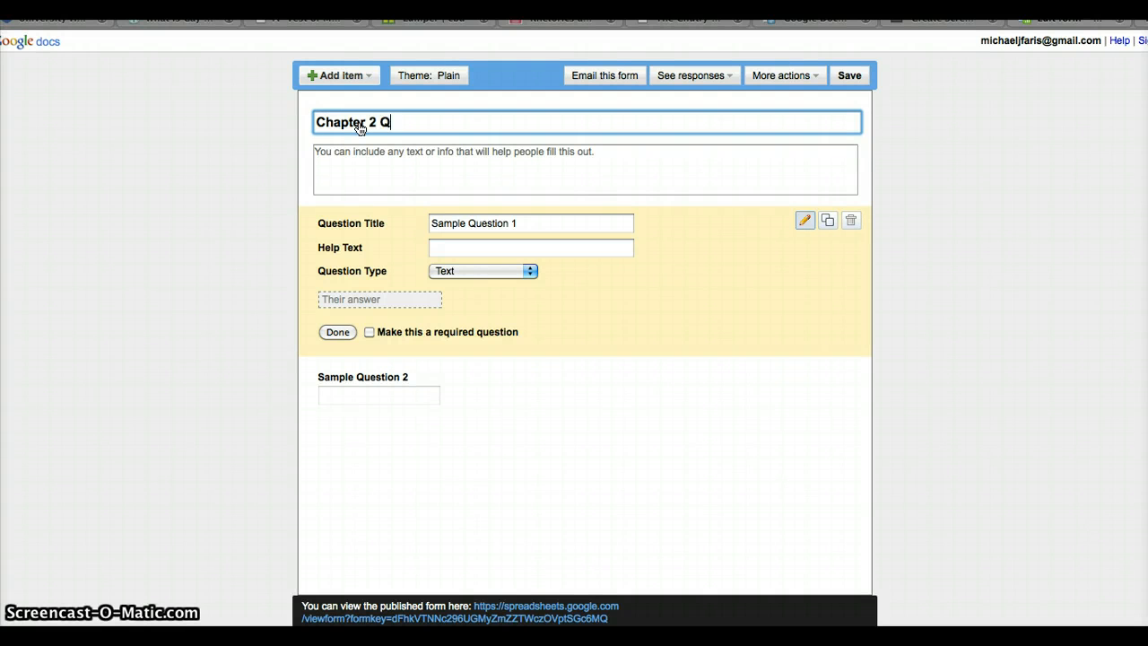
pyautogui.write('uiz')
pyautogui.click(459, 182)
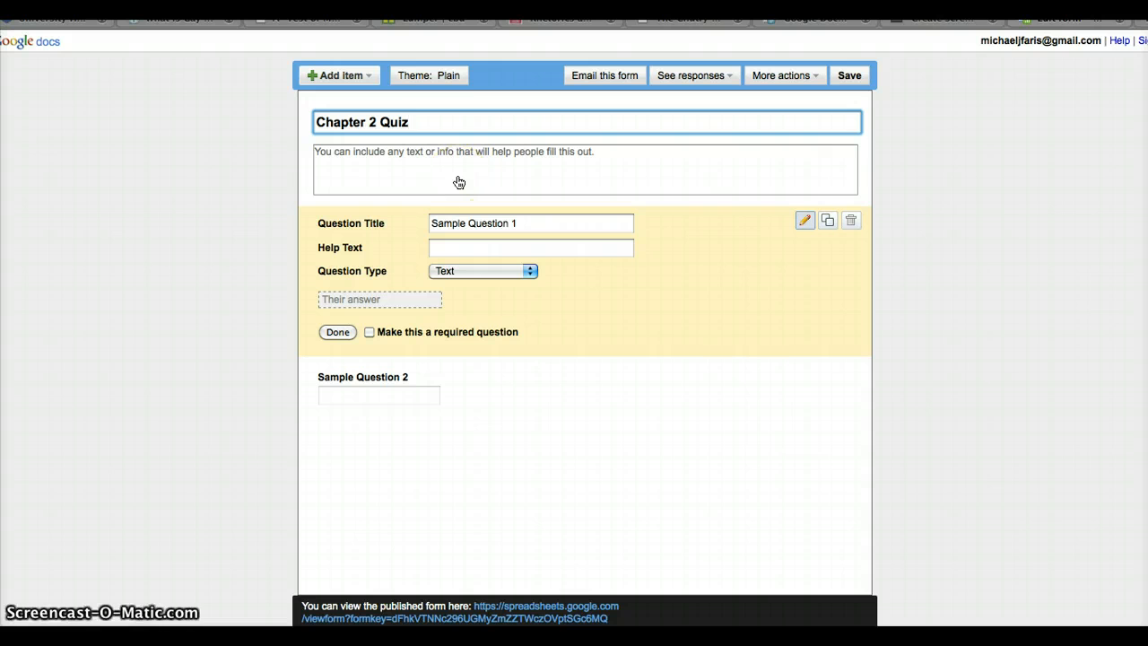
pyautogui.click(452, 193)
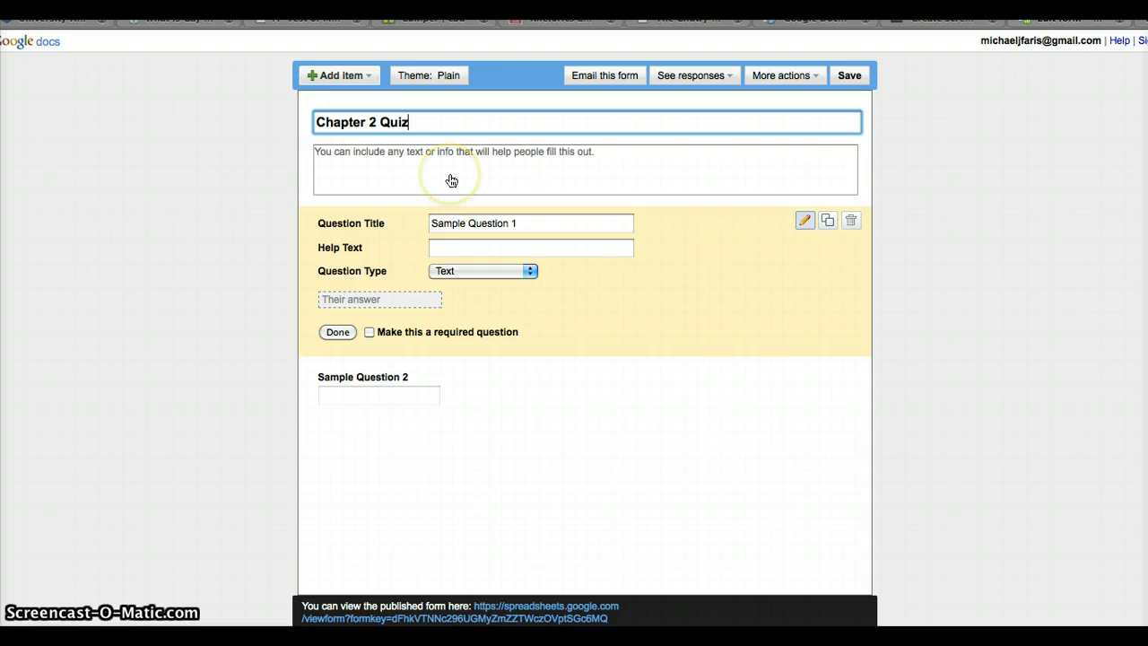
pyautogui.click(360, 154)
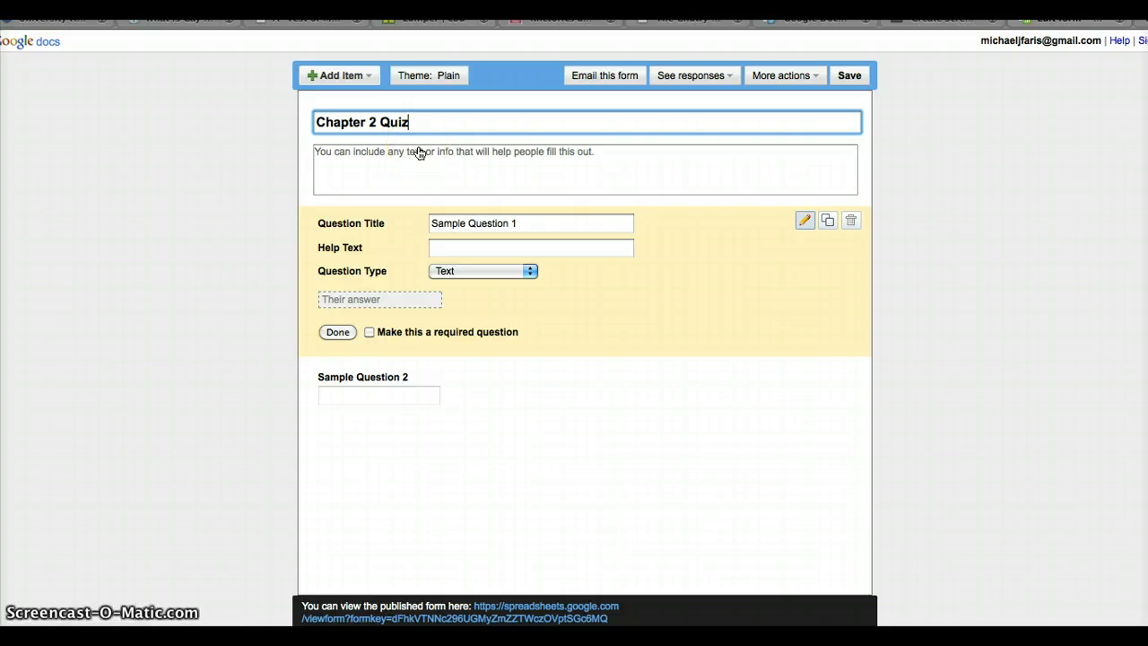
# Step: Replace the first sample question's title with "type in your question here"
pyautogui.click(473, 223)
pyautogui.click(514, 223)
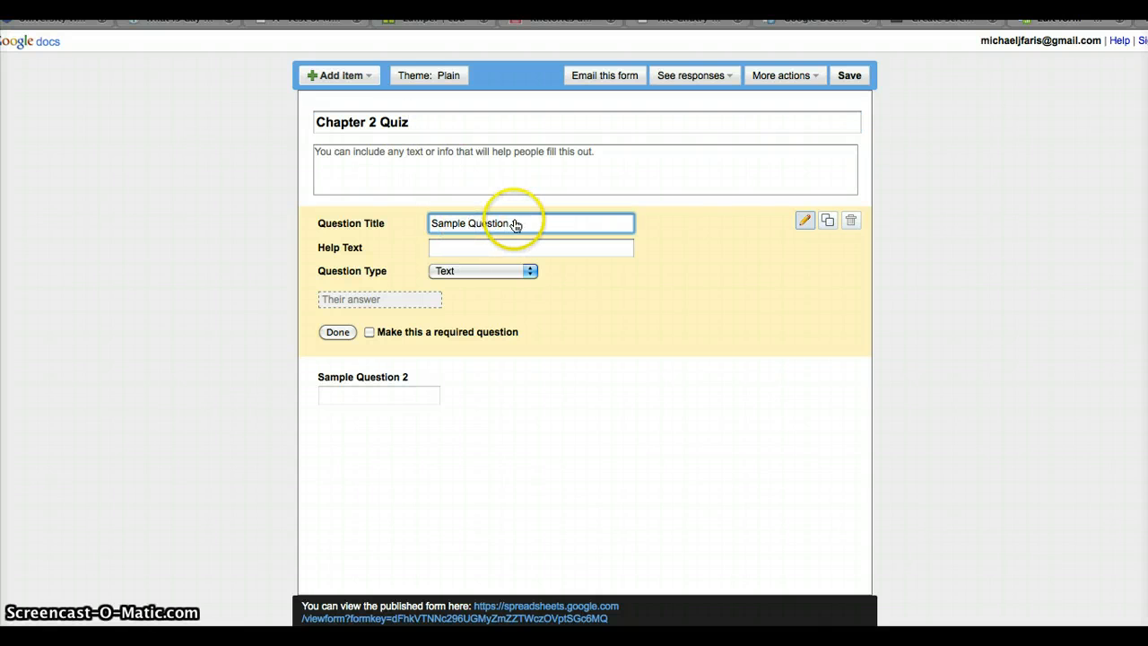
pyautogui.moveTo(496, 222); pyautogui.dragTo(389, 223)
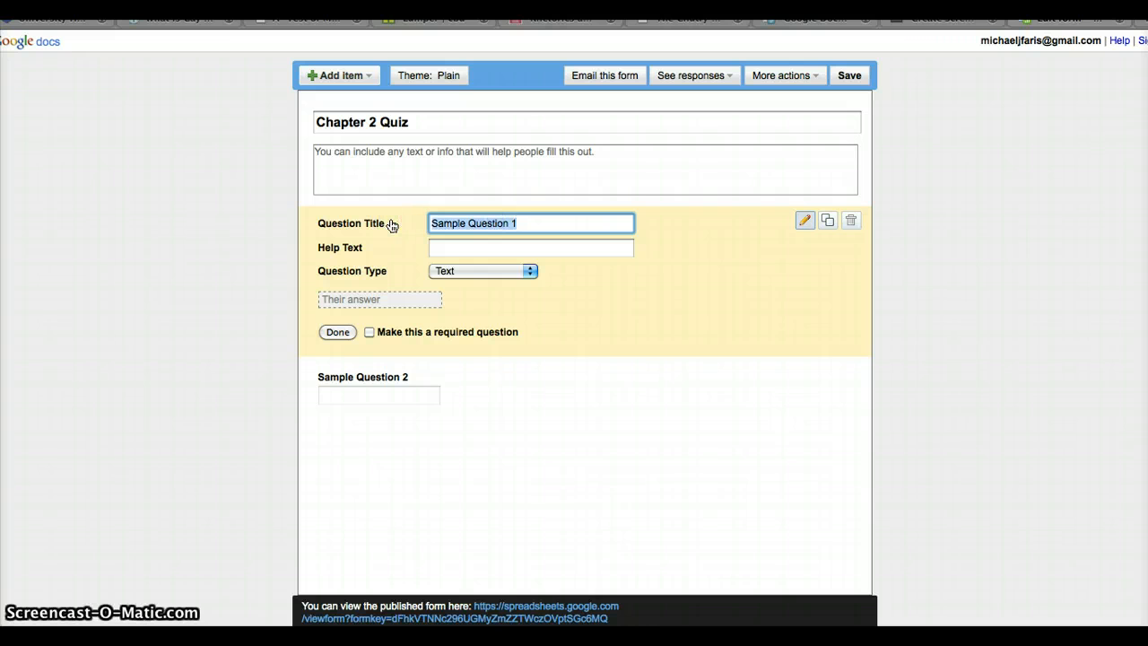
pyautogui.write('type in')
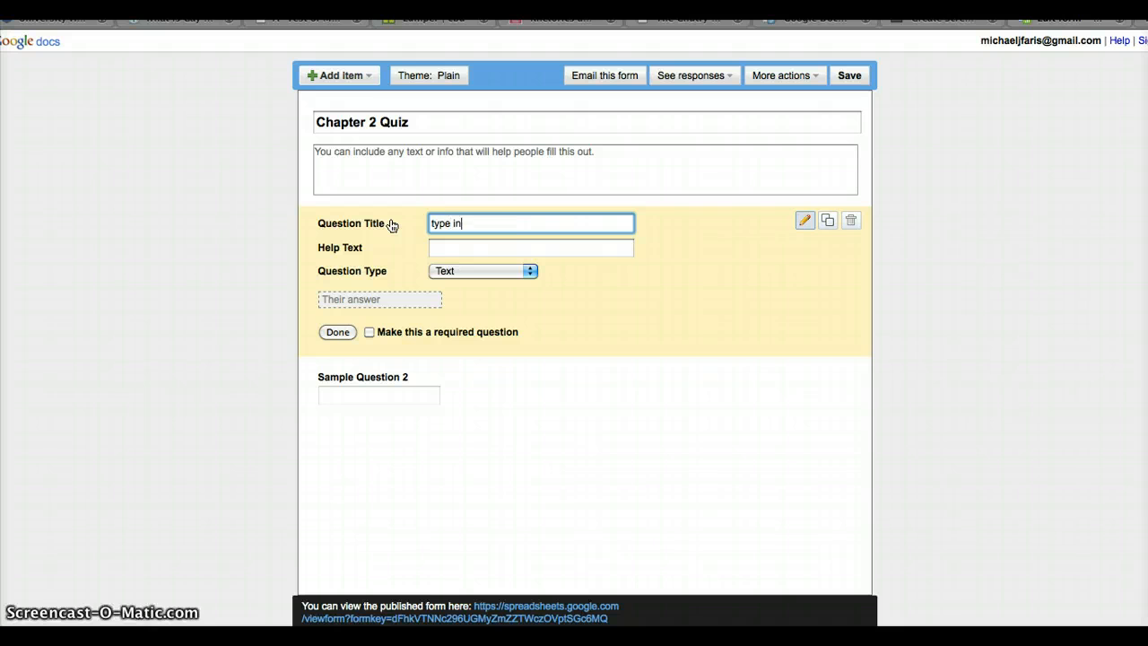
pyautogui.write(' your question here')
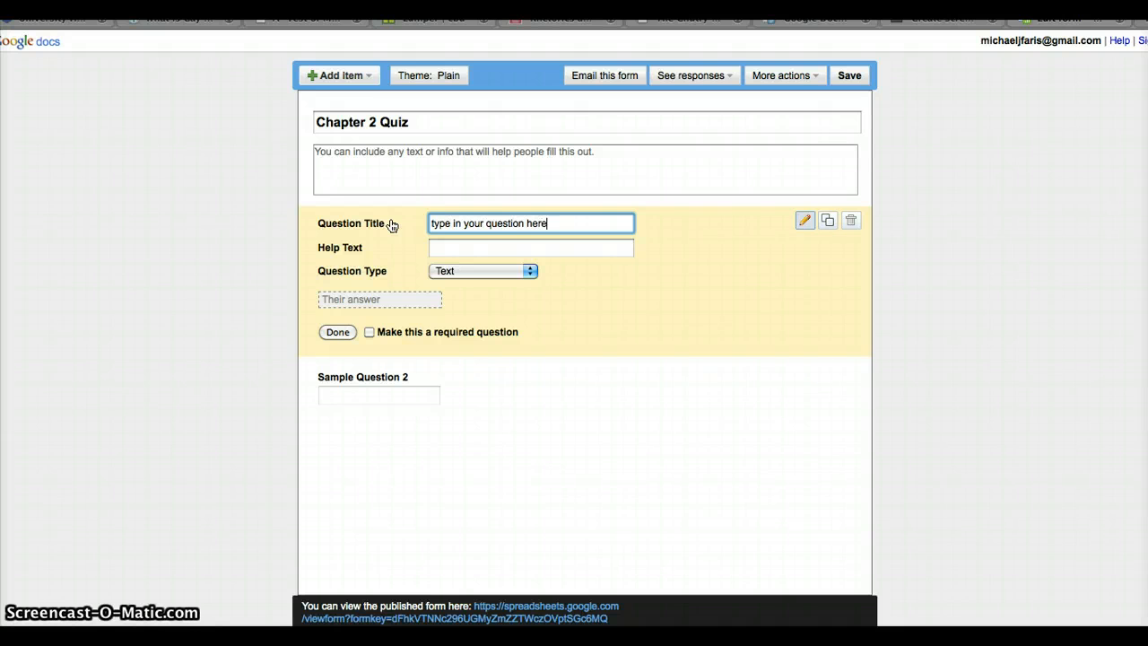
pyautogui.click(521, 246)
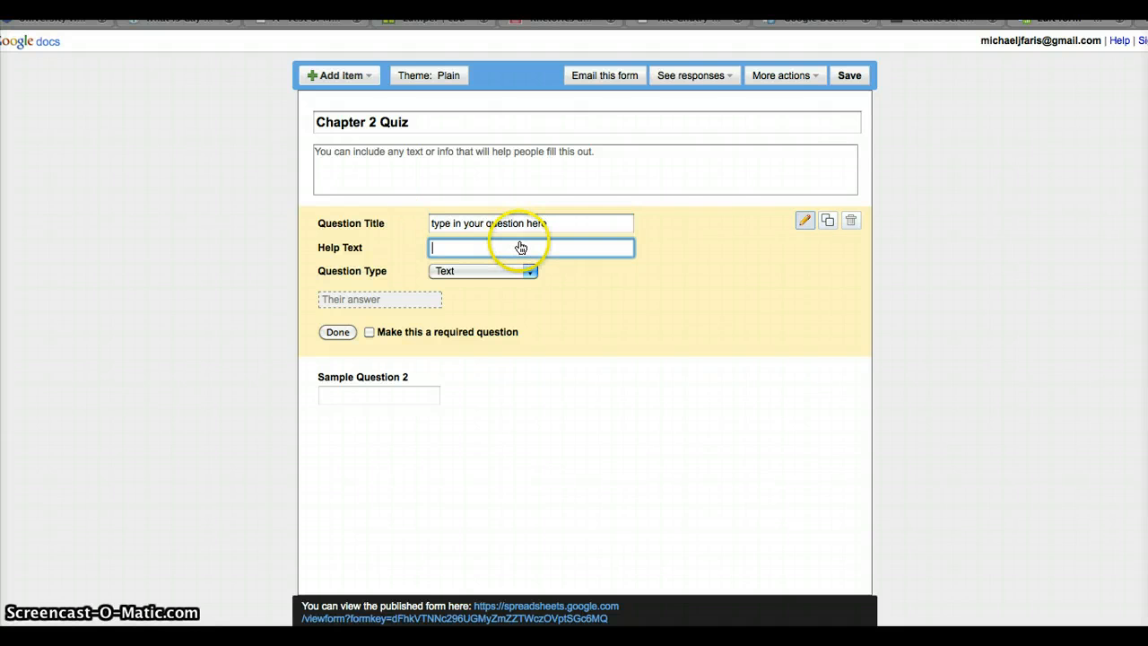
# Step: Set the first question's type to Paragraph text
pyautogui.click(473, 271)
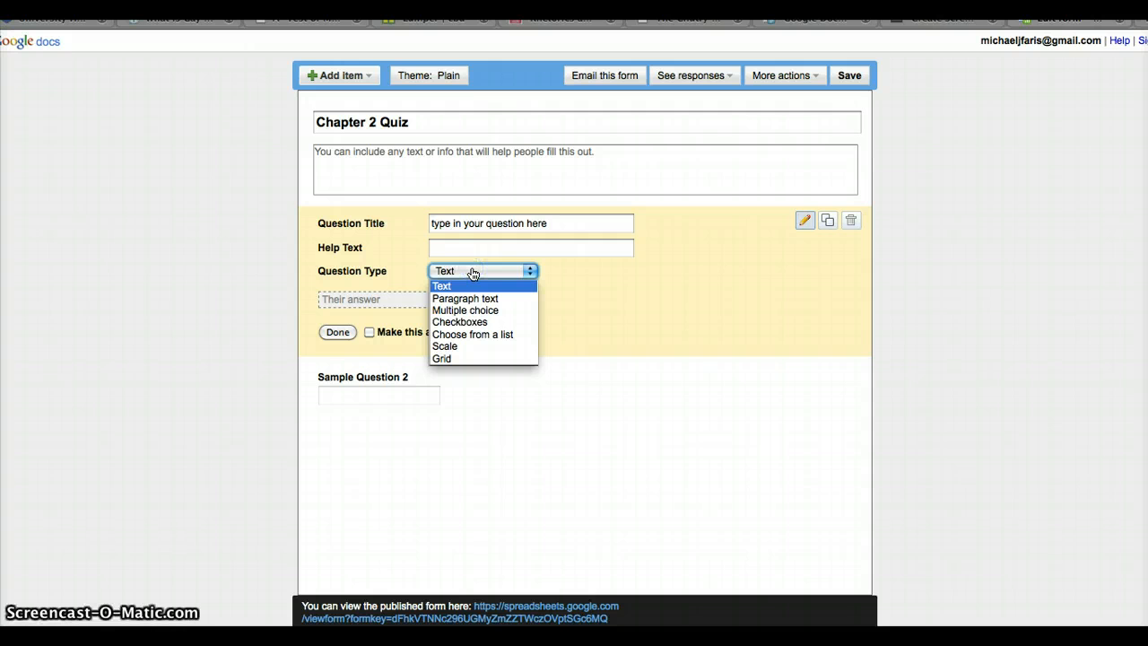
pyautogui.click(413, 270)
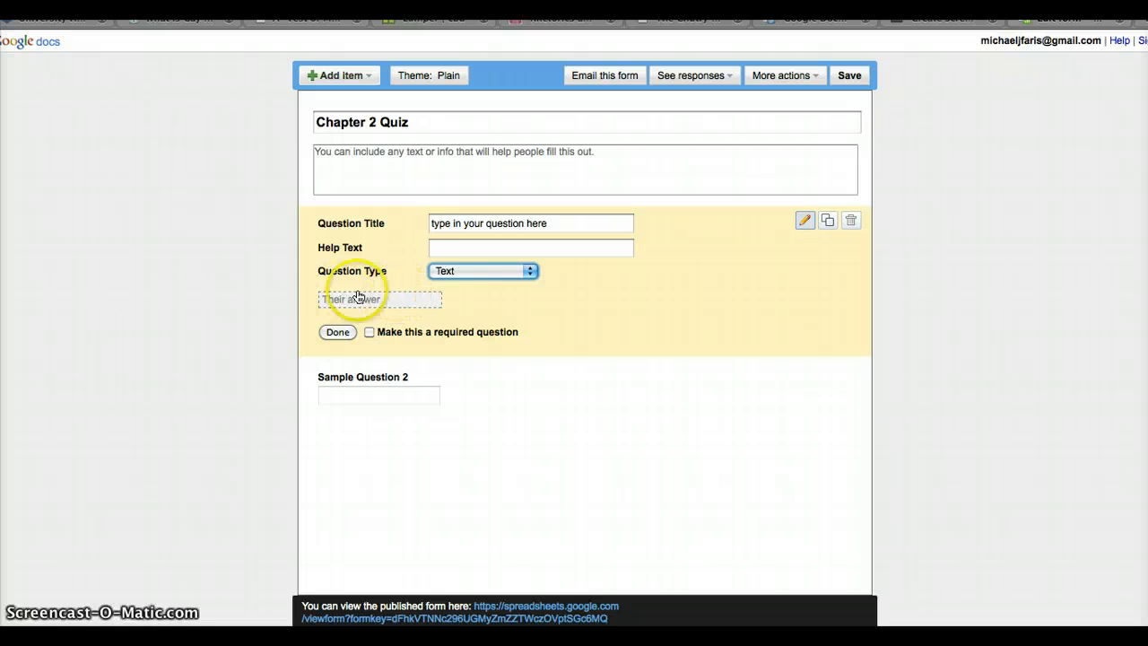
pyautogui.click(444, 273)
pyautogui.click(441, 297)
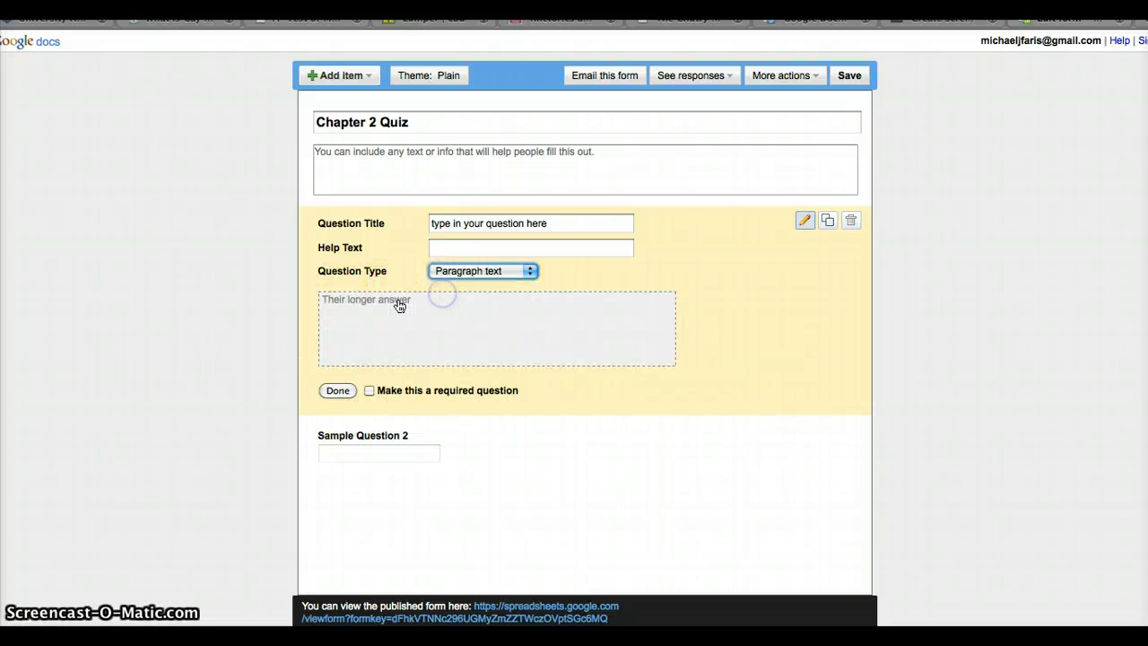
# Step: Change the first question's type to Multiple choice and enter "option 1" and "option 2" as its answers
pyautogui.click(473, 273)
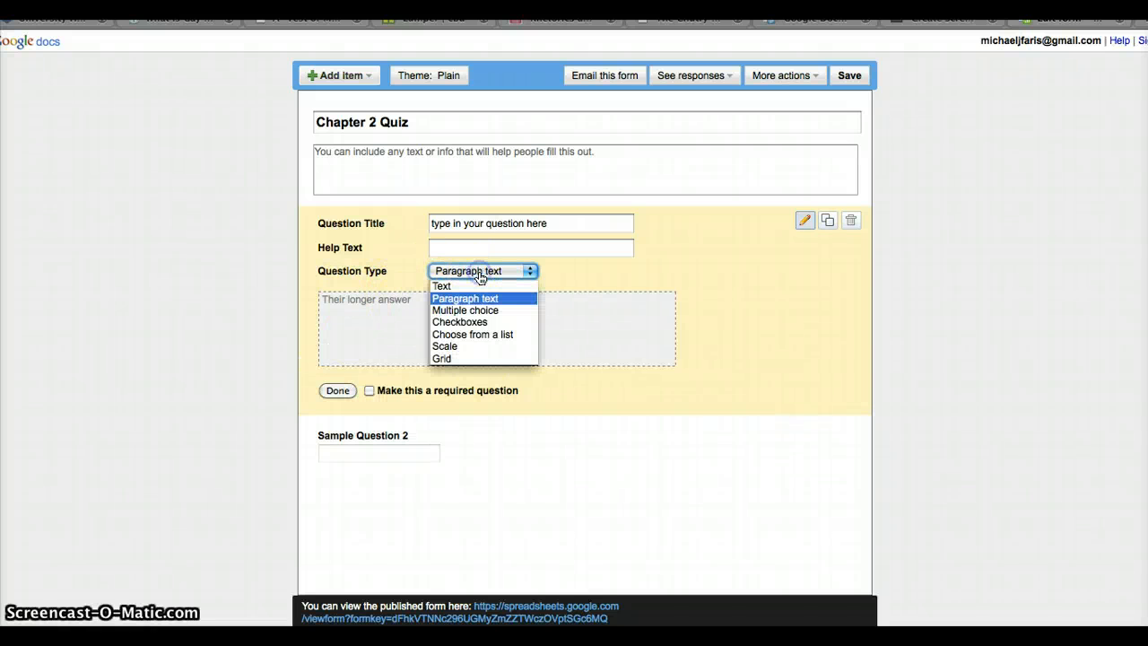
pyautogui.click(465, 310)
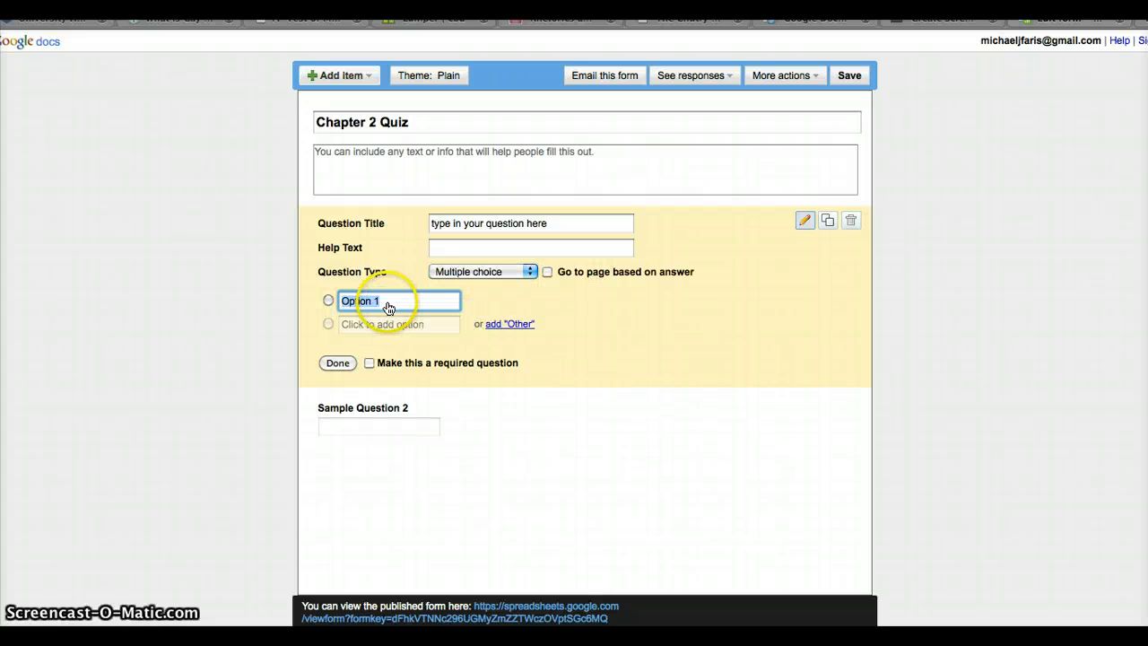
pyautogui.write('option ')
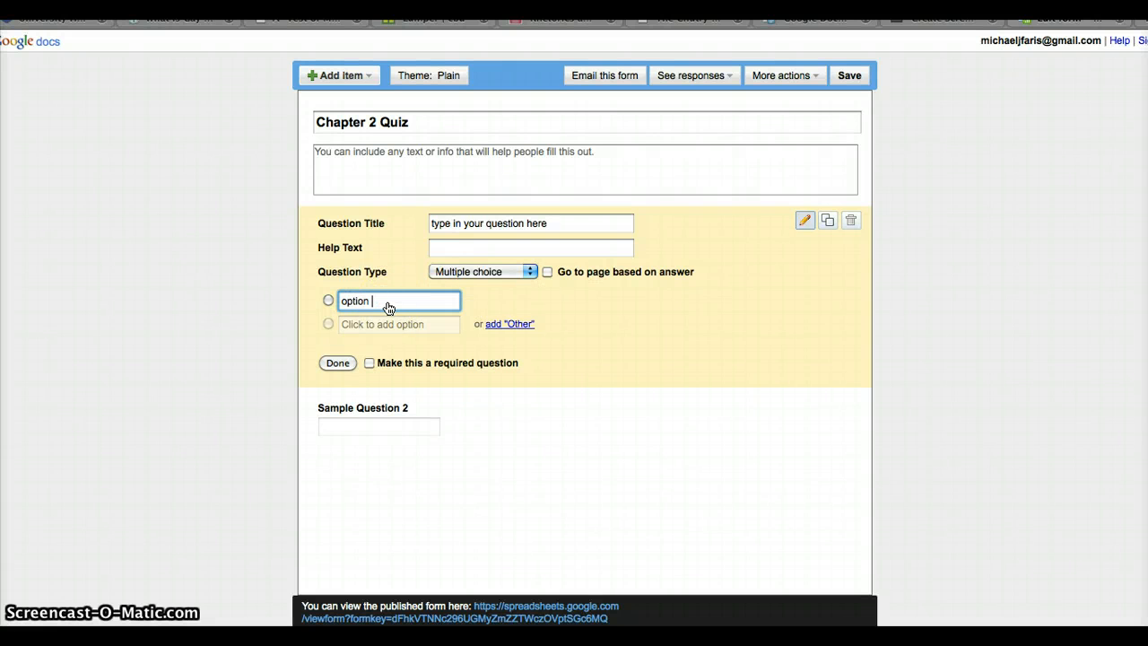
pyautogui.write('1')
pyautogui.click(356, 324)
pyautogui.write('option 2')
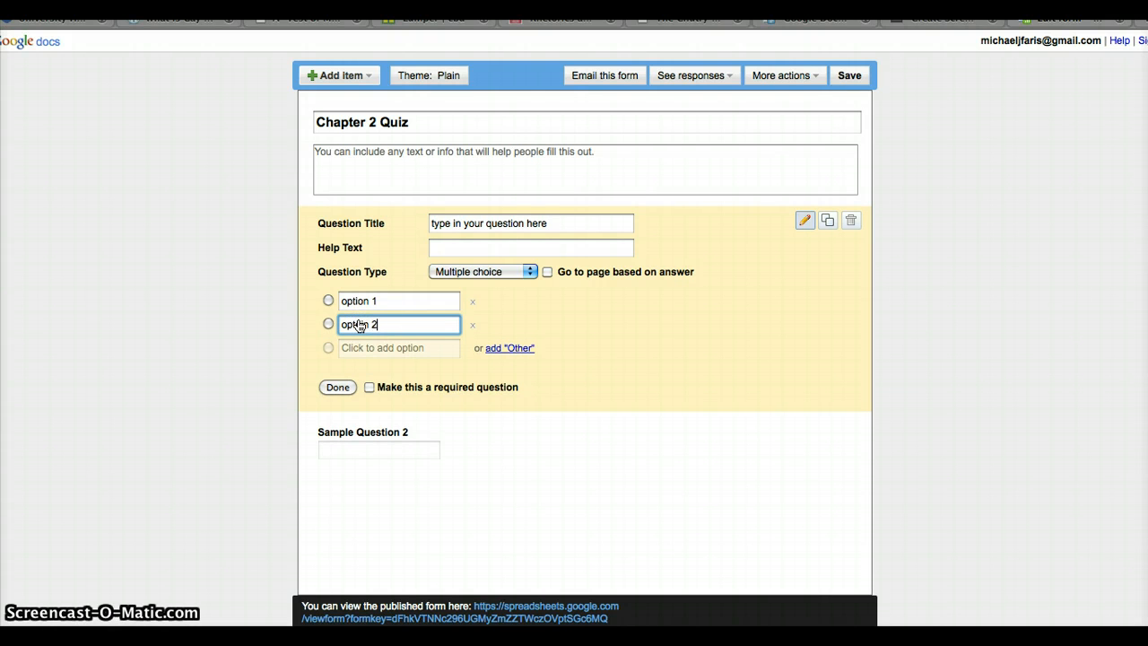
pyautogui.write('ptoin 2')
pyautogui.press('BackSpace')
pyautogui.press('BackSpace')
pyautogui.press('BackSpace')
pyautogui.press('BackSpace')
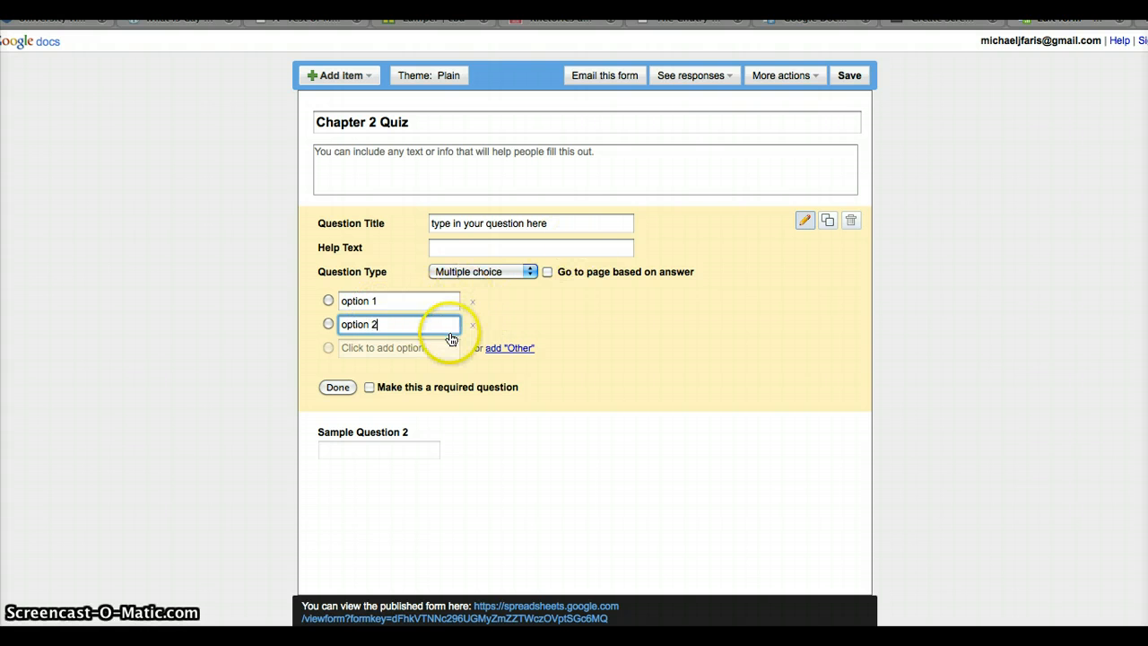
# Step: Try the Checkboxes type for the first question, set it to Choose from a list instead, and finish editing the question
pyautogui.click(496, 282)
pyautogui.click(474, 317)
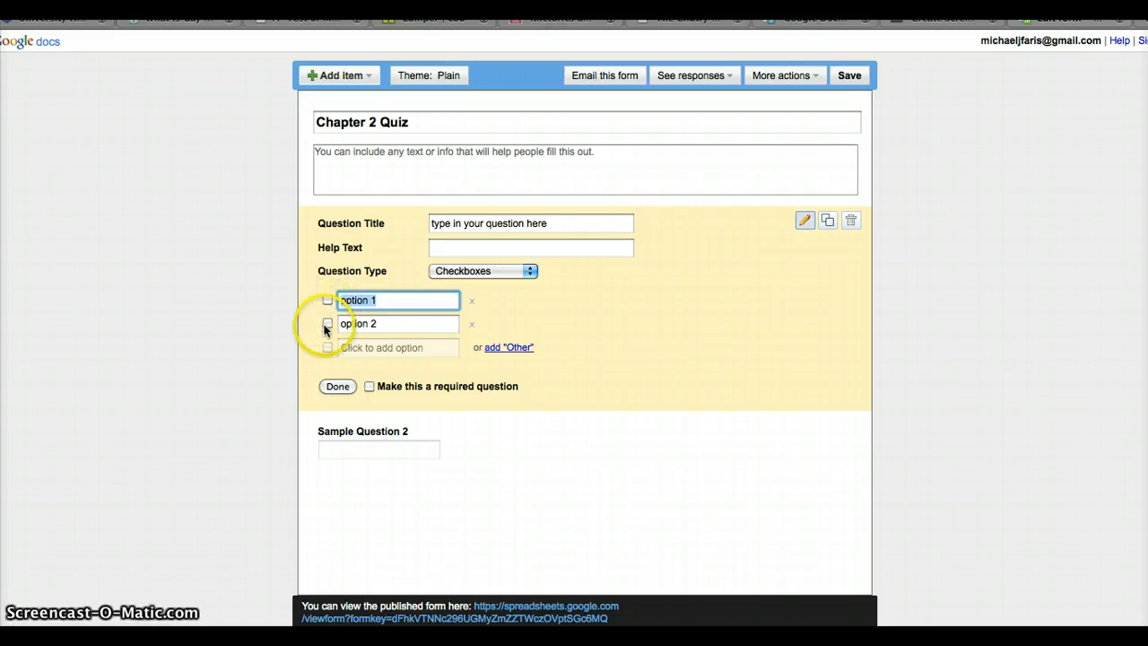
pyautogui.click(474, 271)
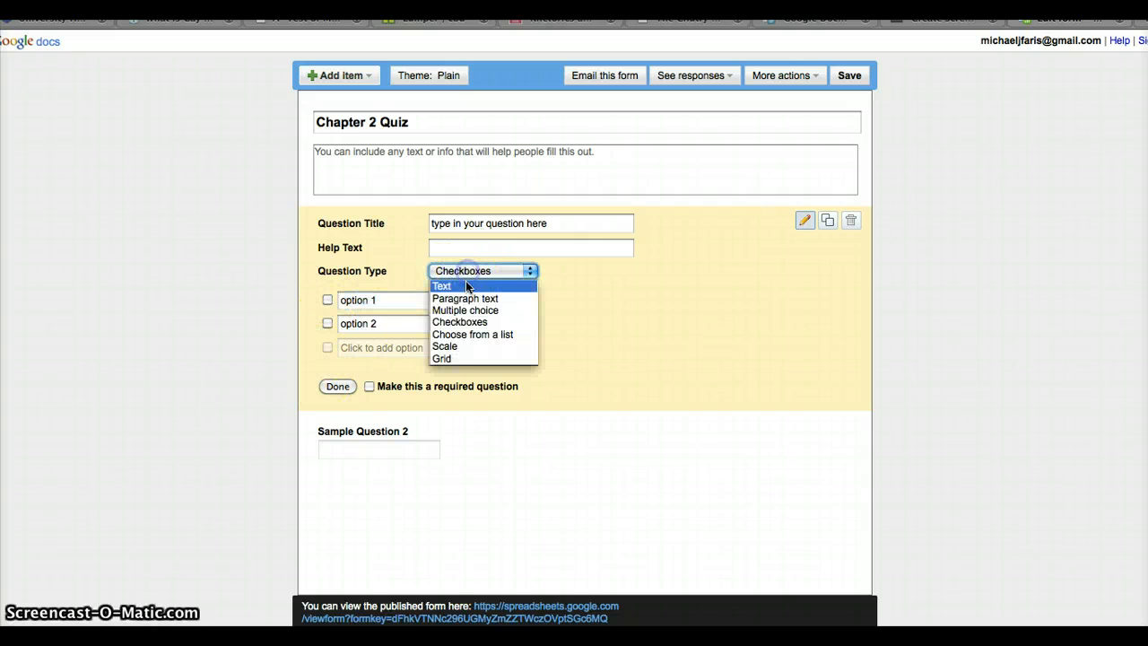
pyautogui.click(453, 333)
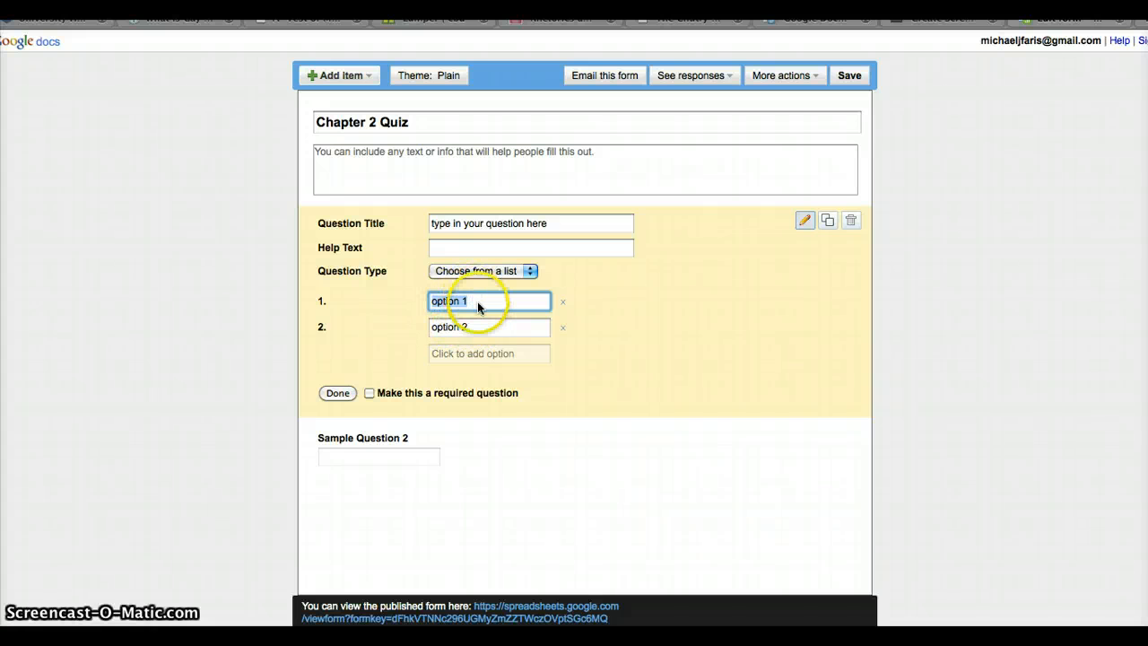
pyautogui.click(498, 273)
pyautogui.click(496, 272)
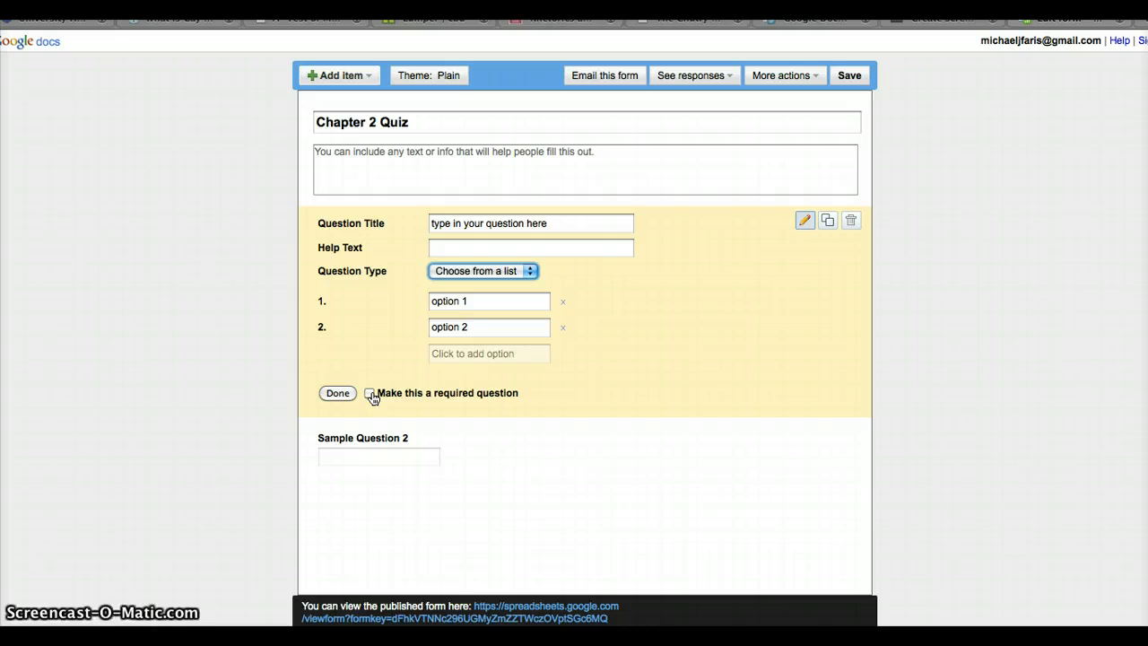
pyautogui.click(340, 393)
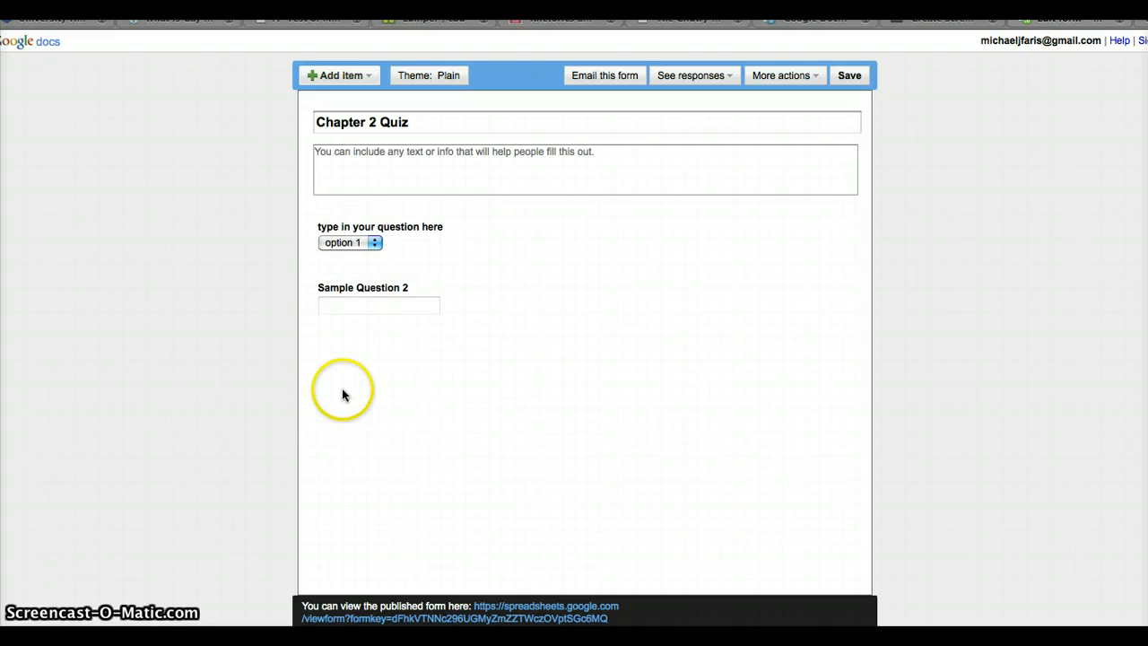
# Step: Check the answer choices offered in the first question's list
pyautogui.moveTo(384, 256)
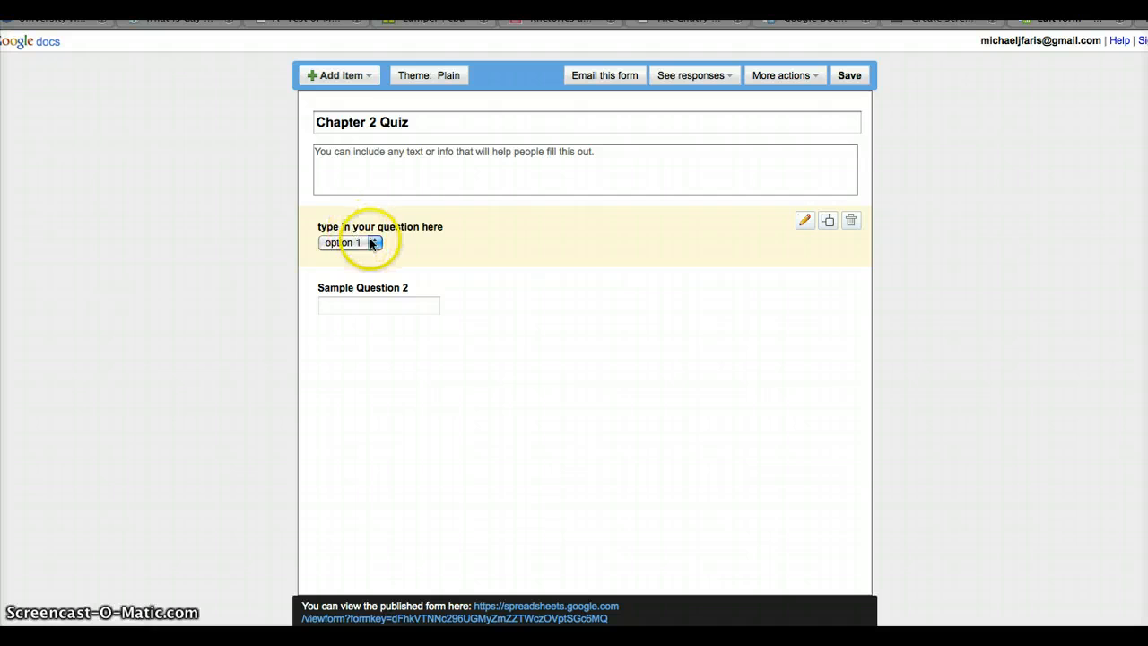
pyautogui.click(372, 243)
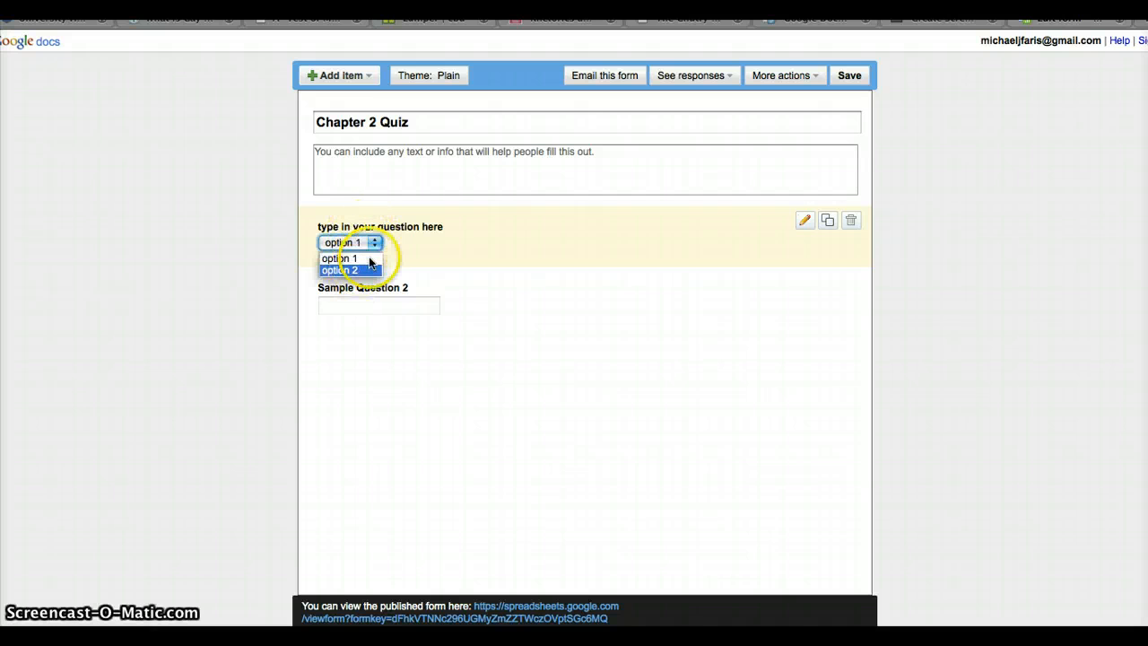
pyautogui.click(397, 248)
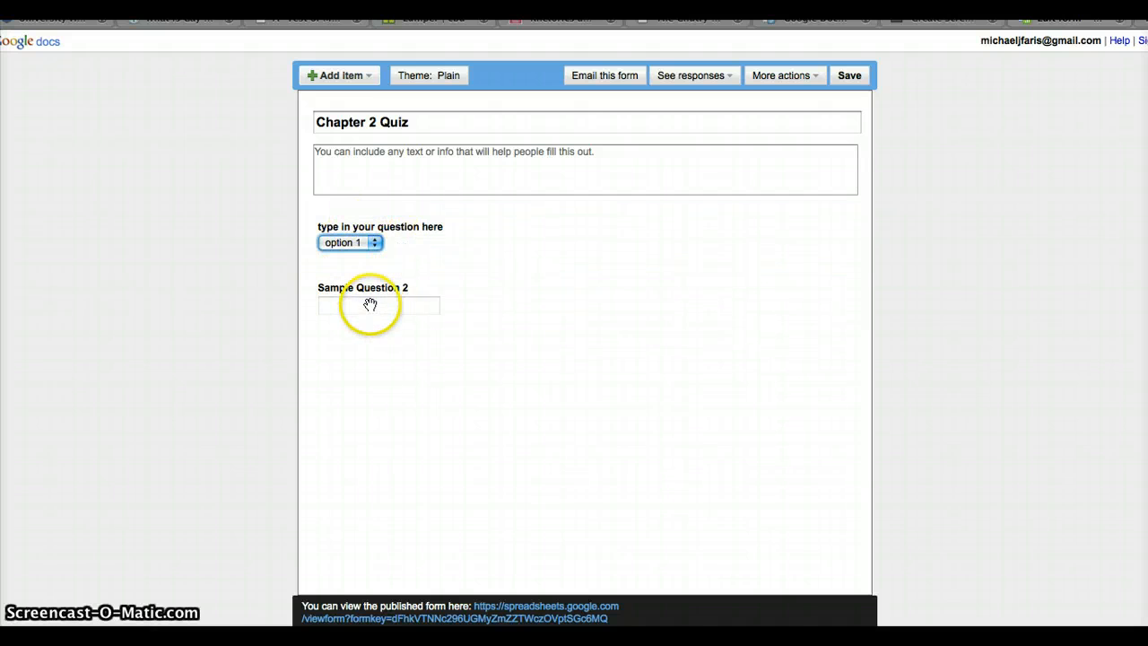
# Step: Open Sample Question 2 for editing and look over the item types that can be added to the form
pyautogui.moveTo(653, 256)
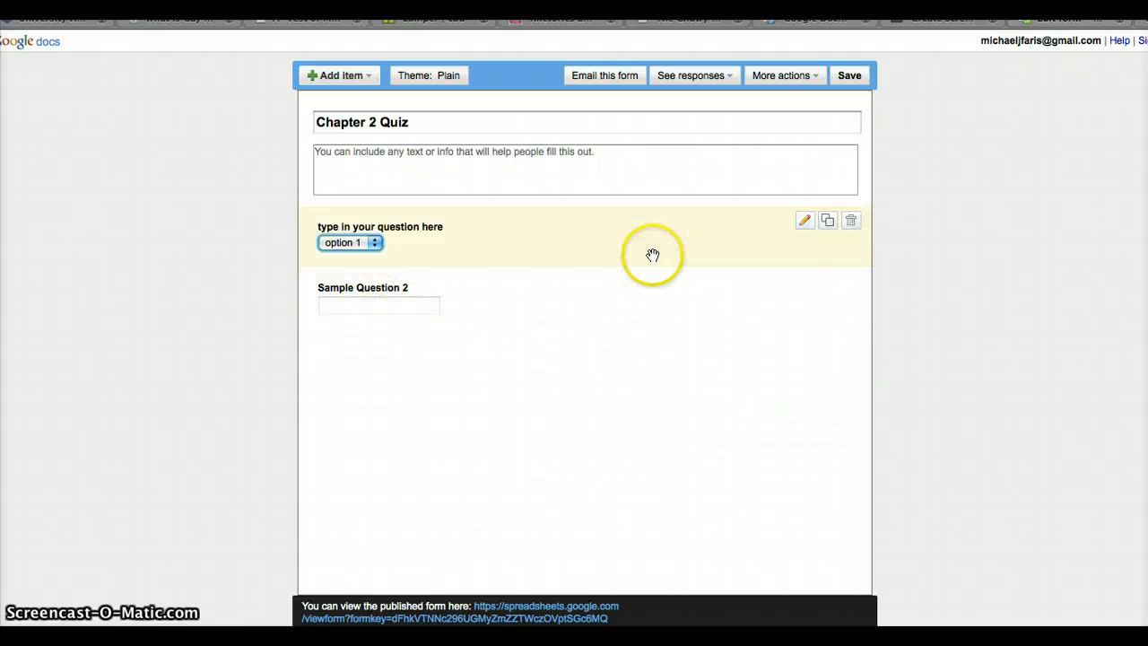
pyautogui.click(808, 283)
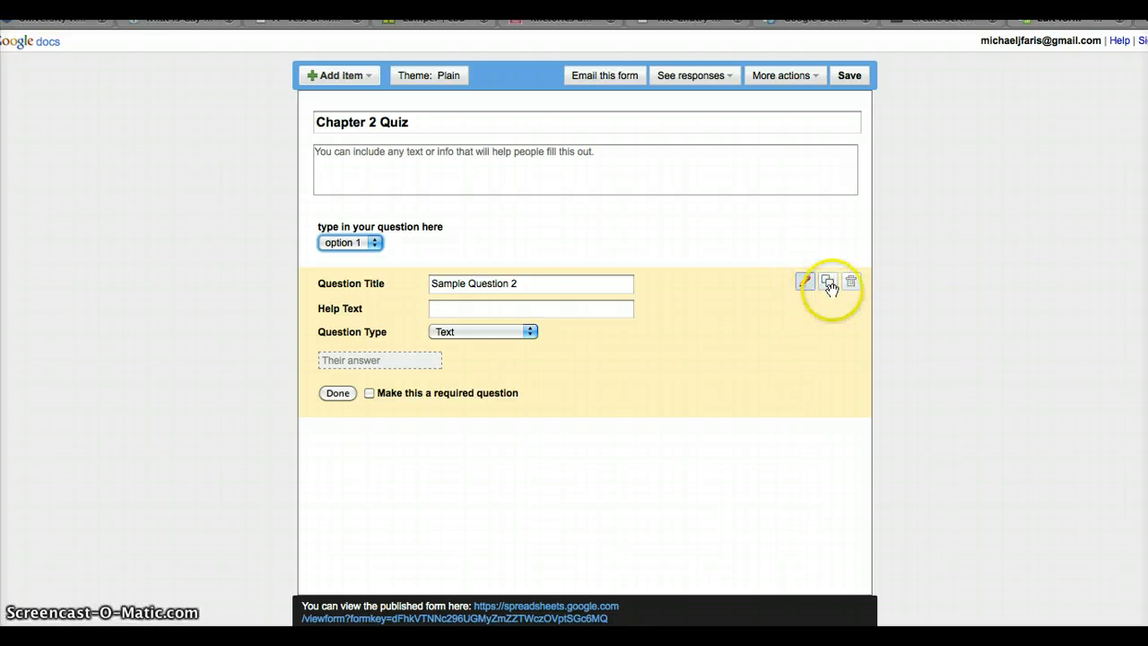
pyautogui.moveTo(409, 220)
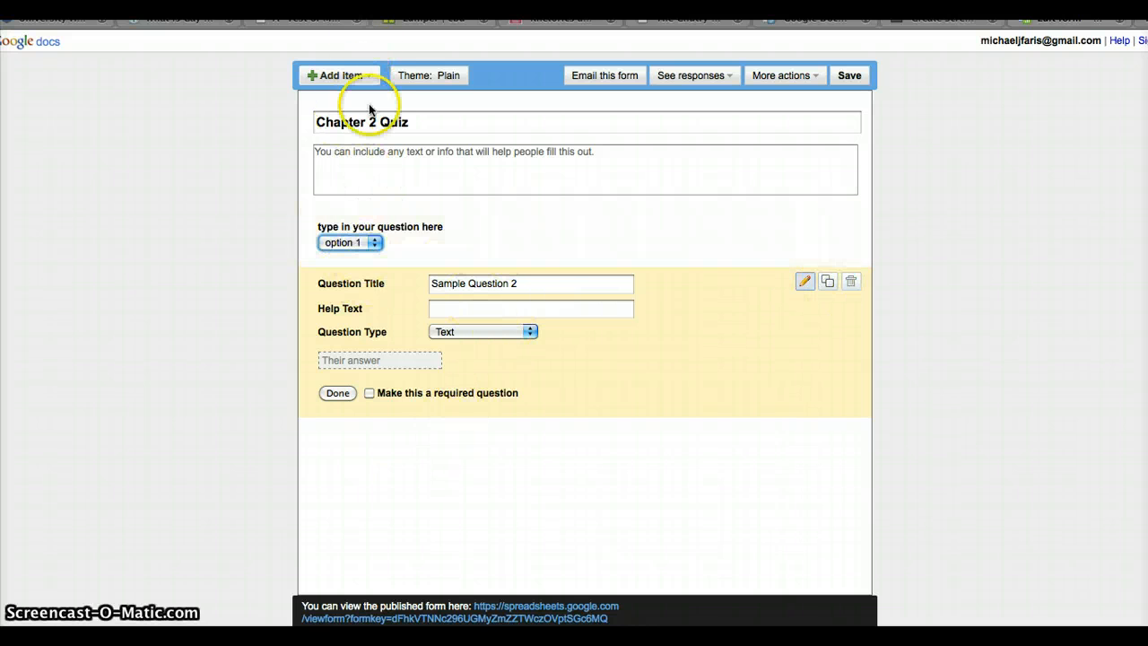
pyautogui.click(372, 77)
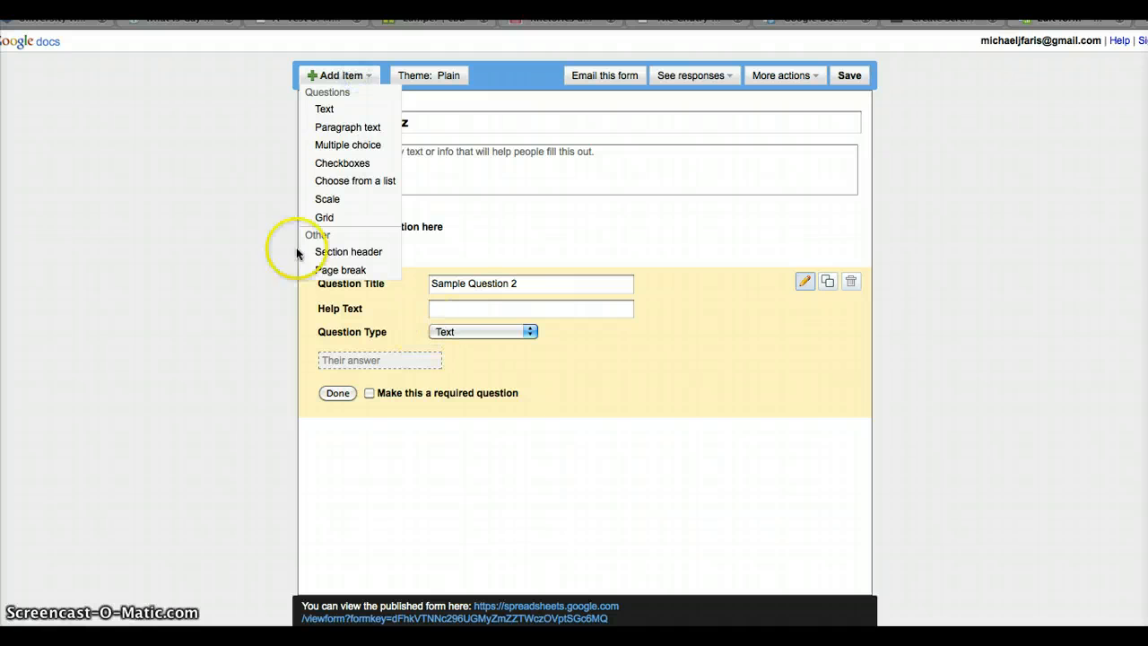
pyautogui.click(225, 246)
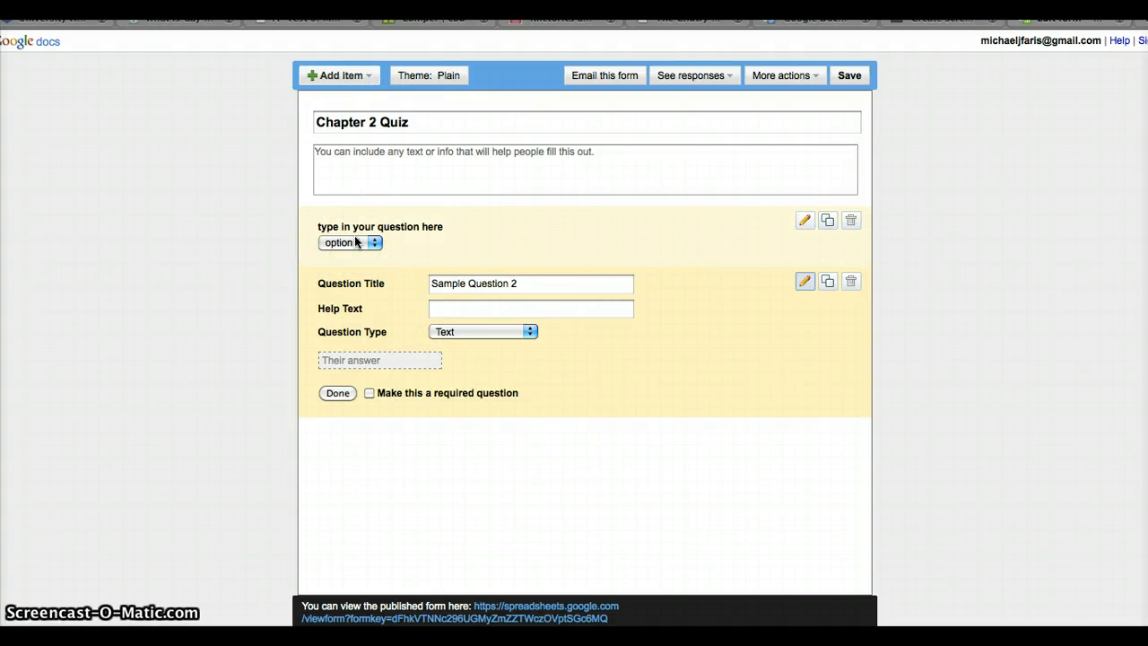
# Step: Add a Text question titled "Full Name", make it required and finish editing it
pyautogui.click(375, 76)
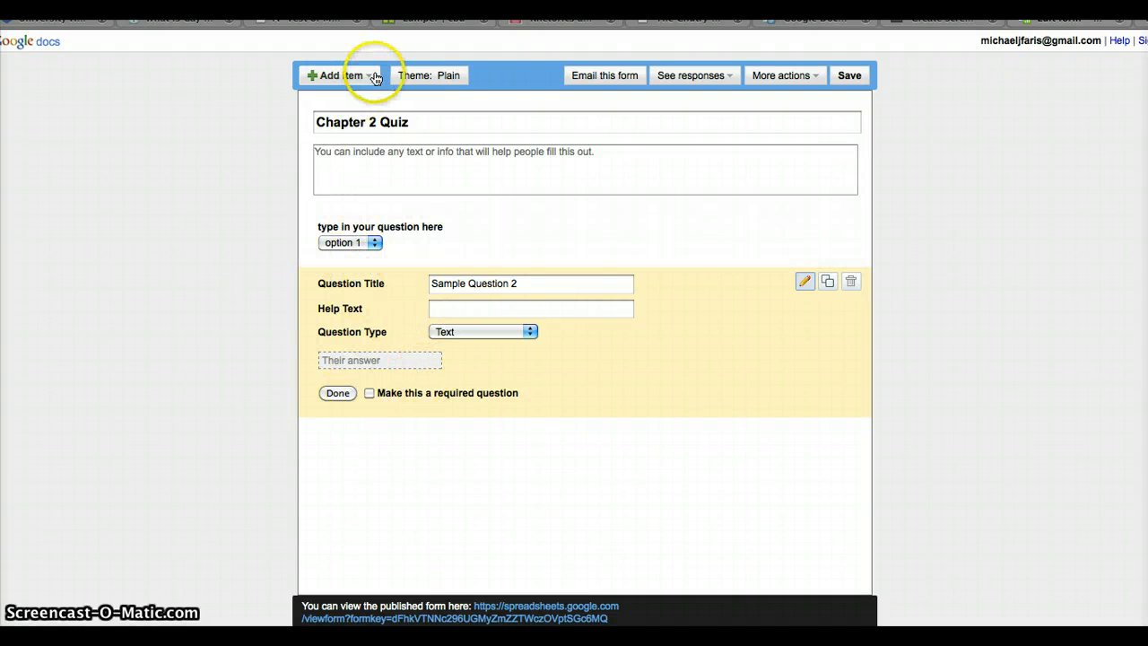
pyautogui.click(326, 112)
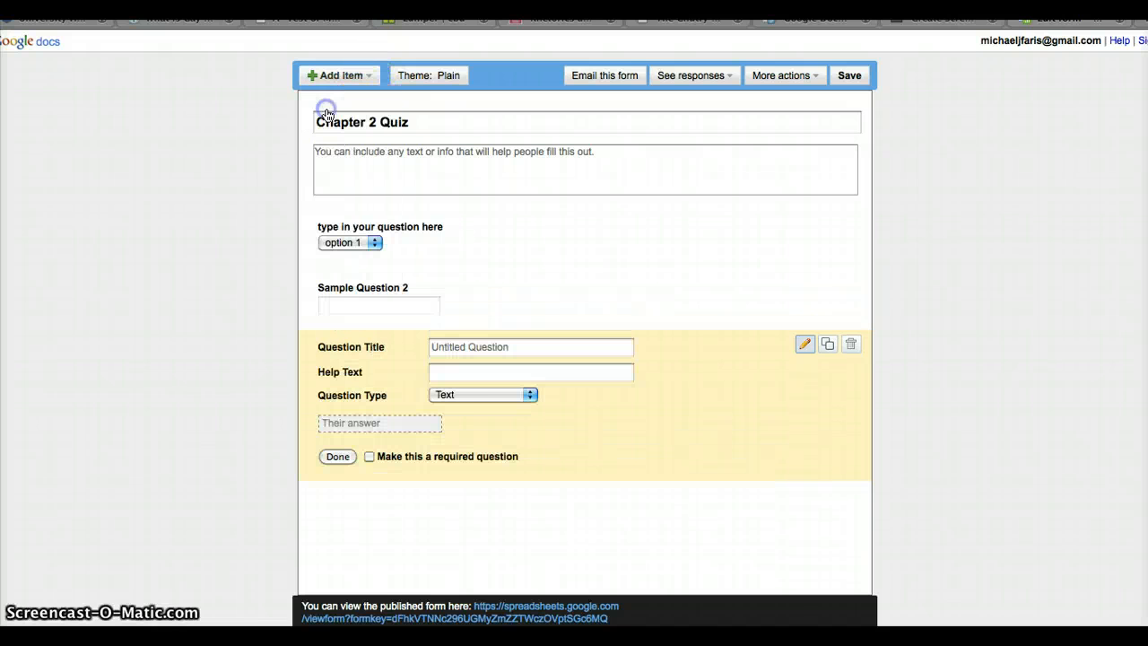
pyautogui.click(468, 347)
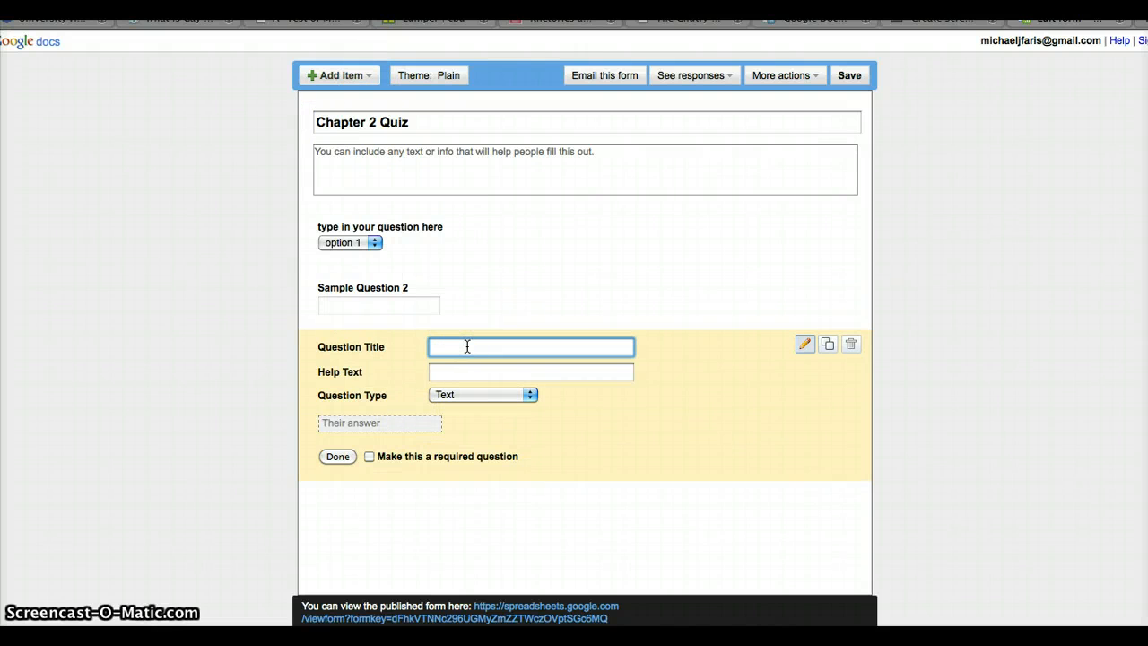
pyautogui.write('e')
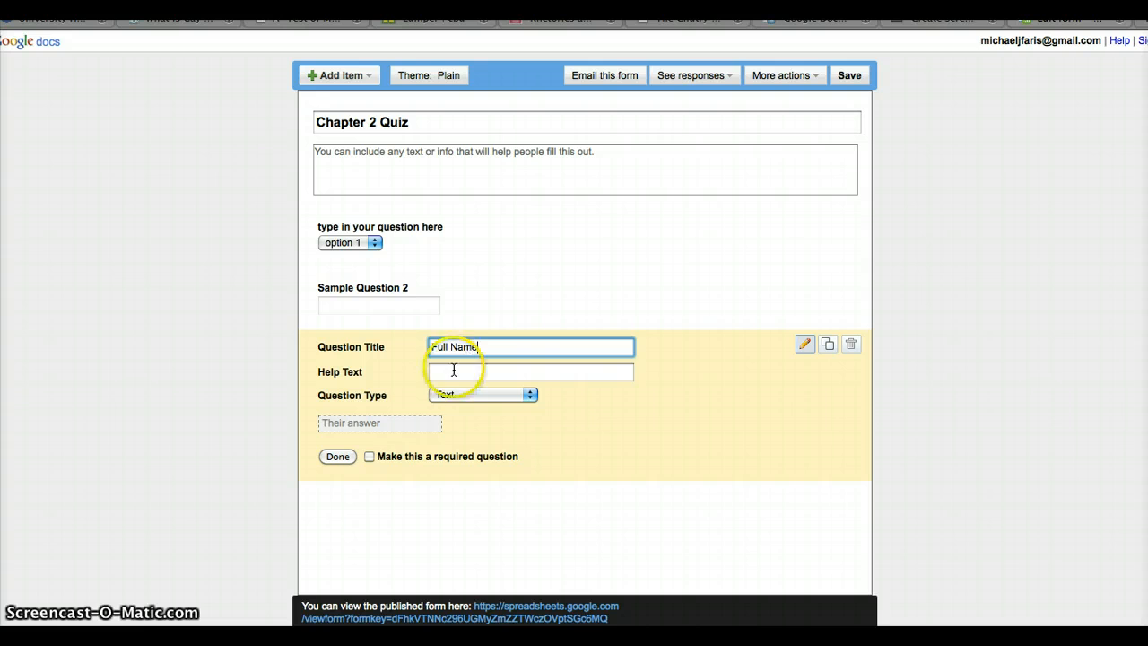
pyautogui.click(371, 456)
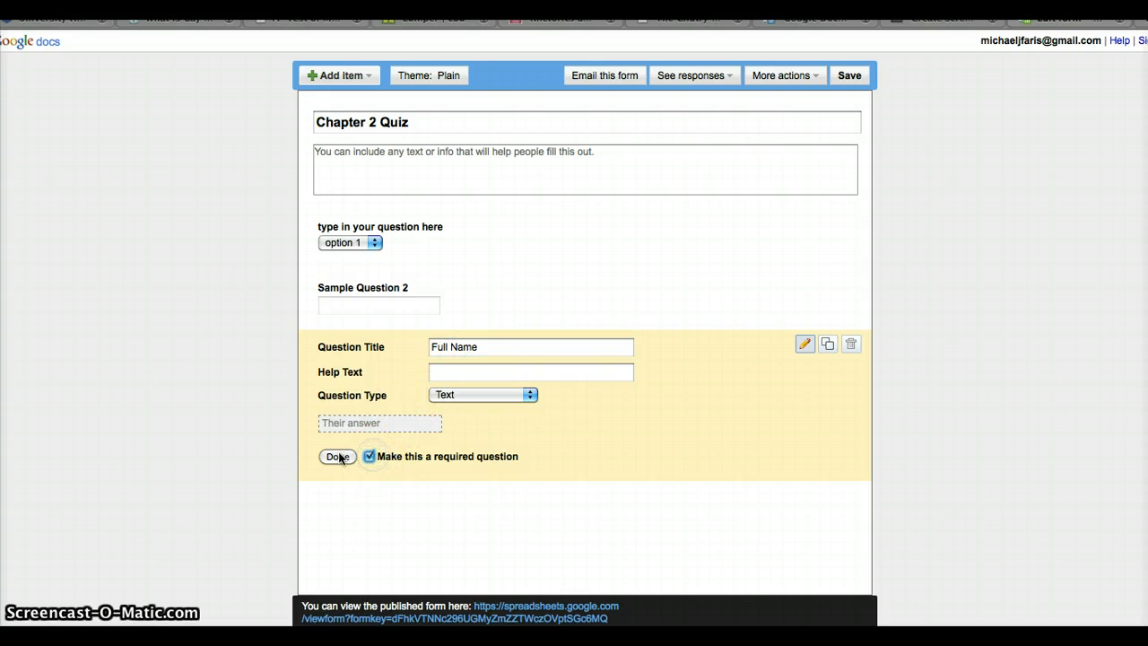
pyautogui.click(336, 458)
# Step: Move the Full Name question above the other questions and save the form
pyautogui.click(355, 353)
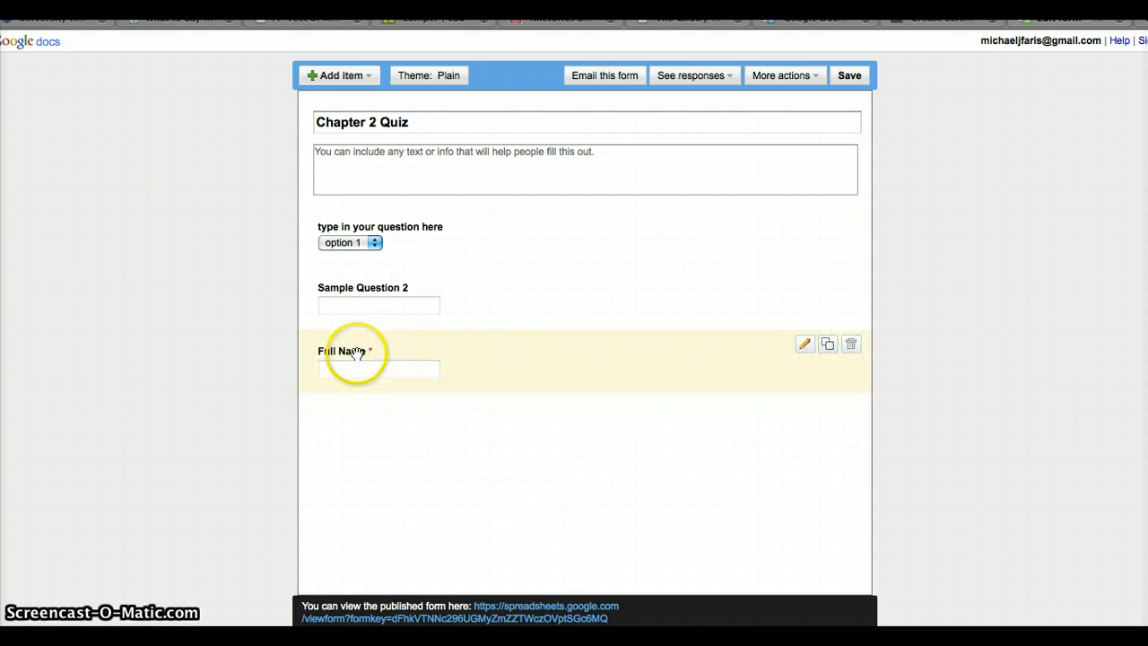
pyautogui.moveTo(360, 292); pyautogui.dragTo(358, 230)
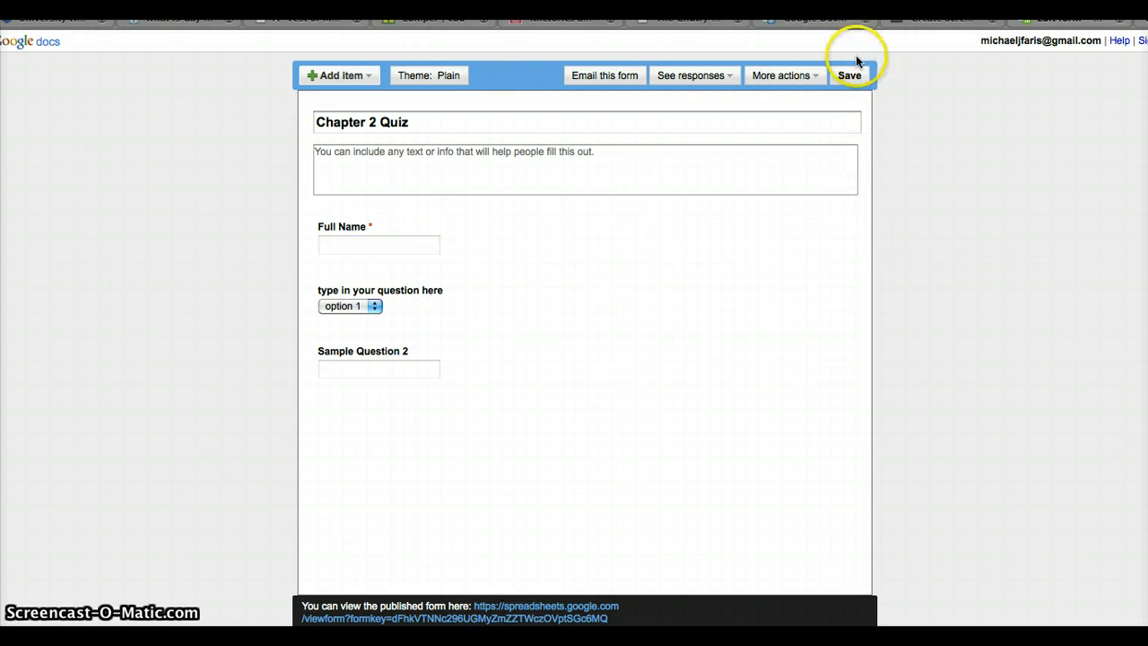
pyautogui.click(850, 81)
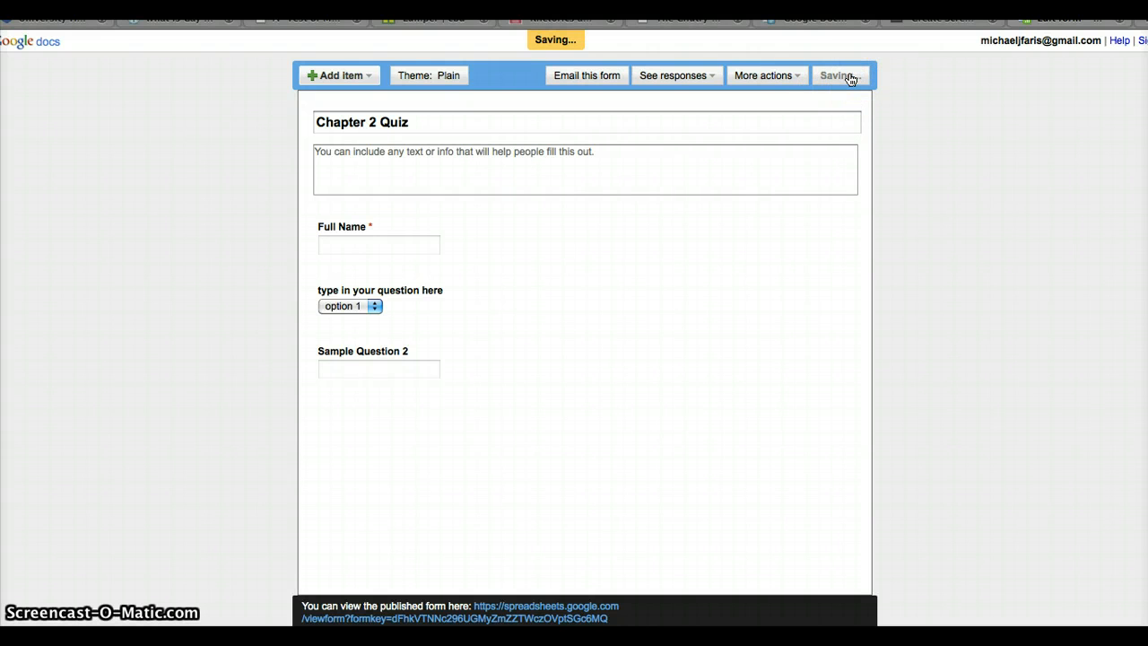
# Step: Email the form to the suggested contact's e-mail address without including the form in the message
pyautogui.click(578, 76)
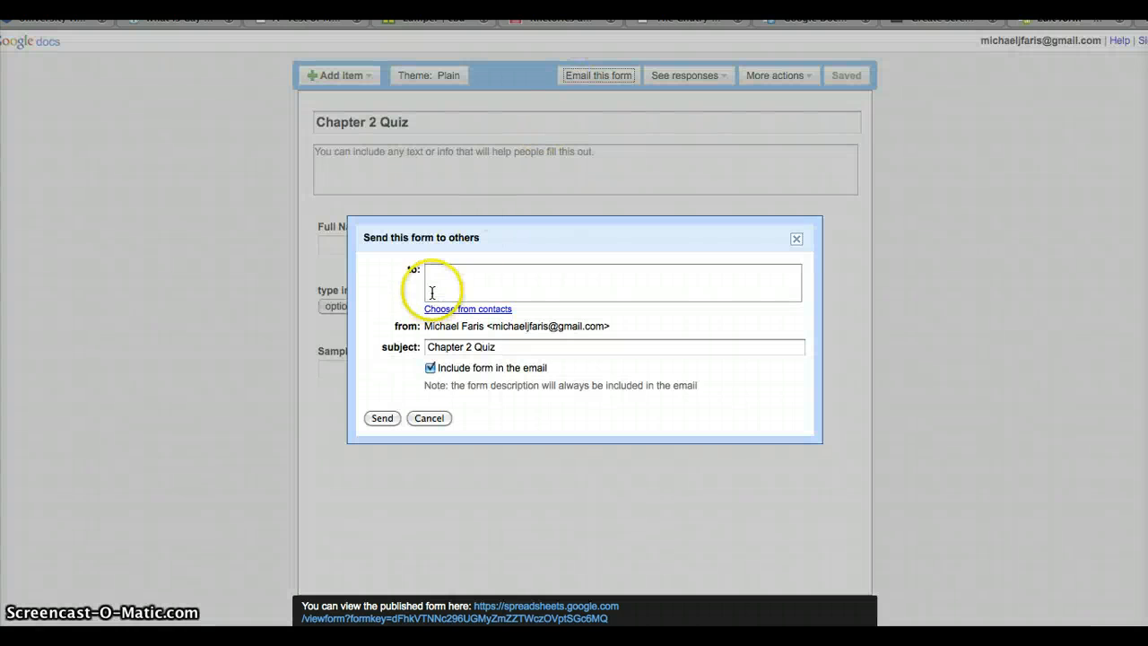
pyautogui.click(434, 287)
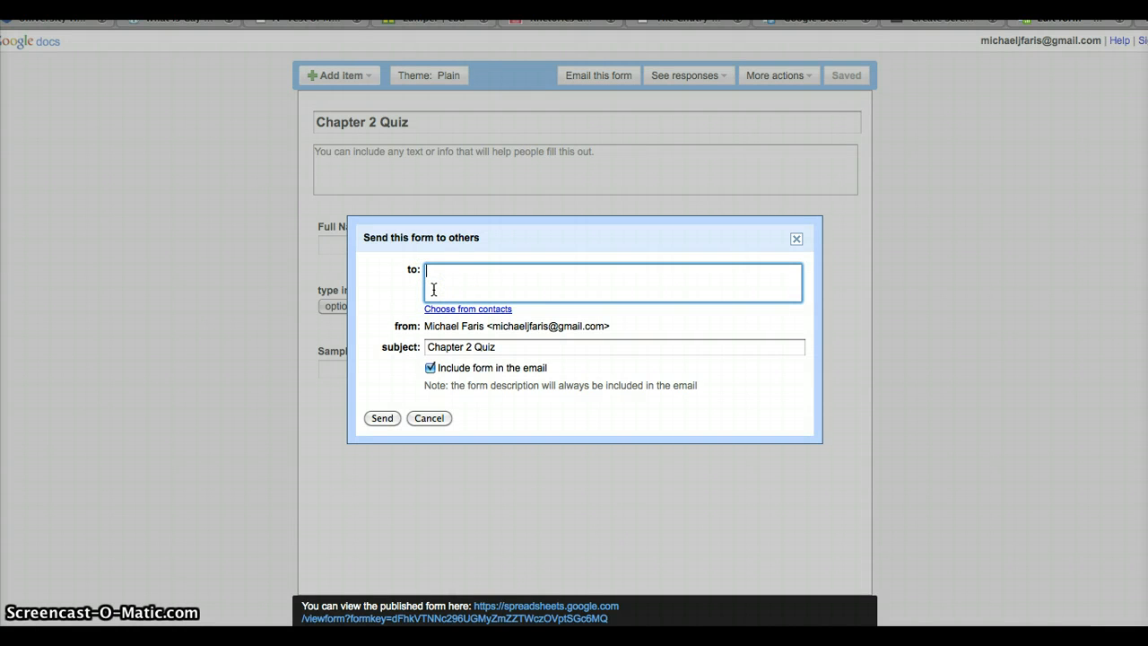
pyautogui.write('michael')
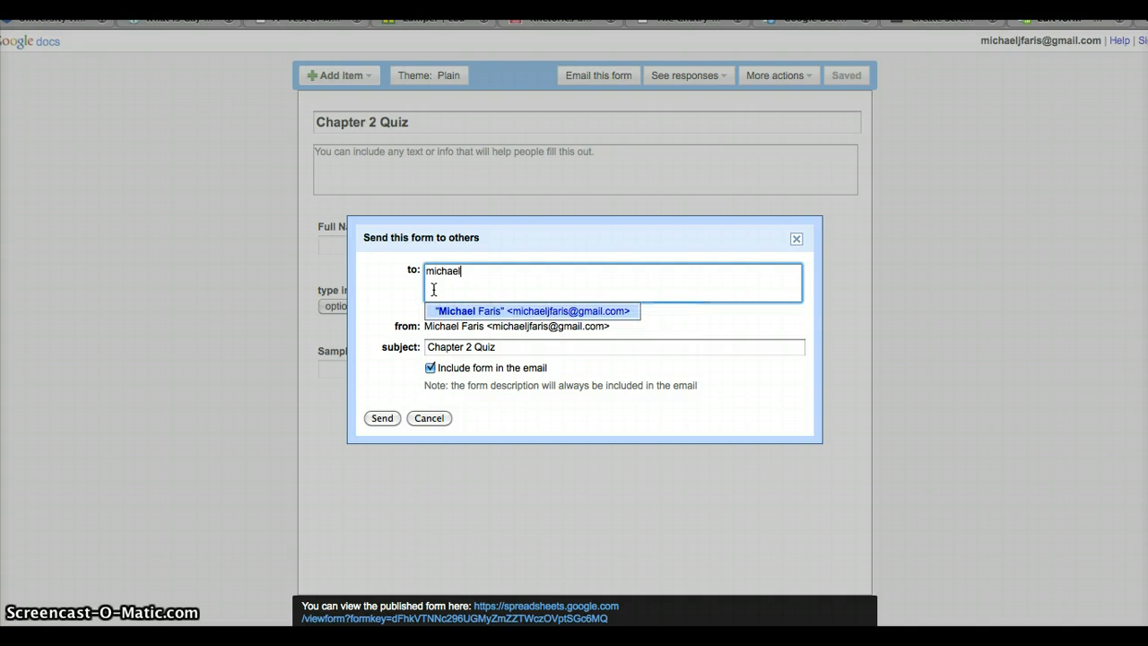
pyautogui.click(474, 312)
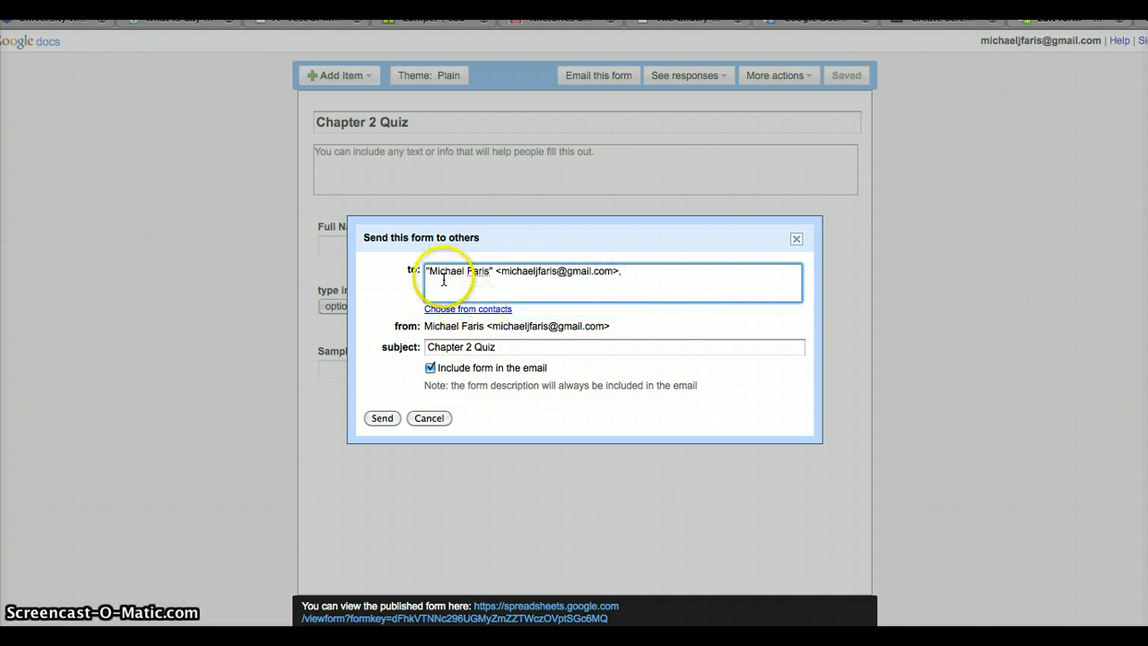
pyautogui.click(431, 367)
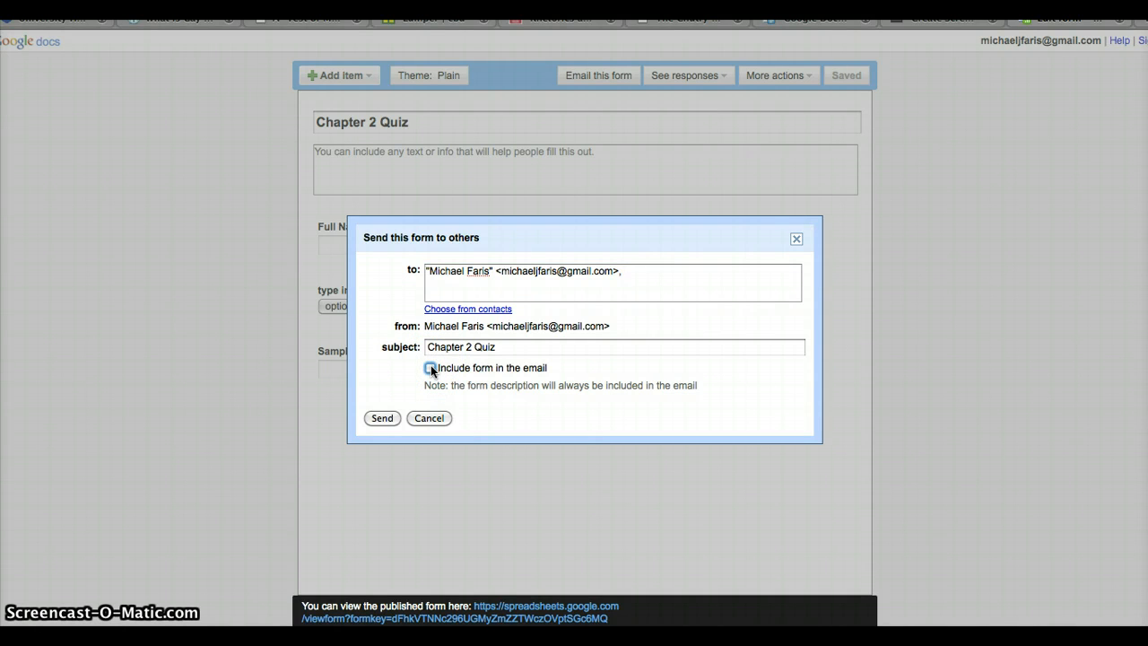
pyautogui.click(383, 419)
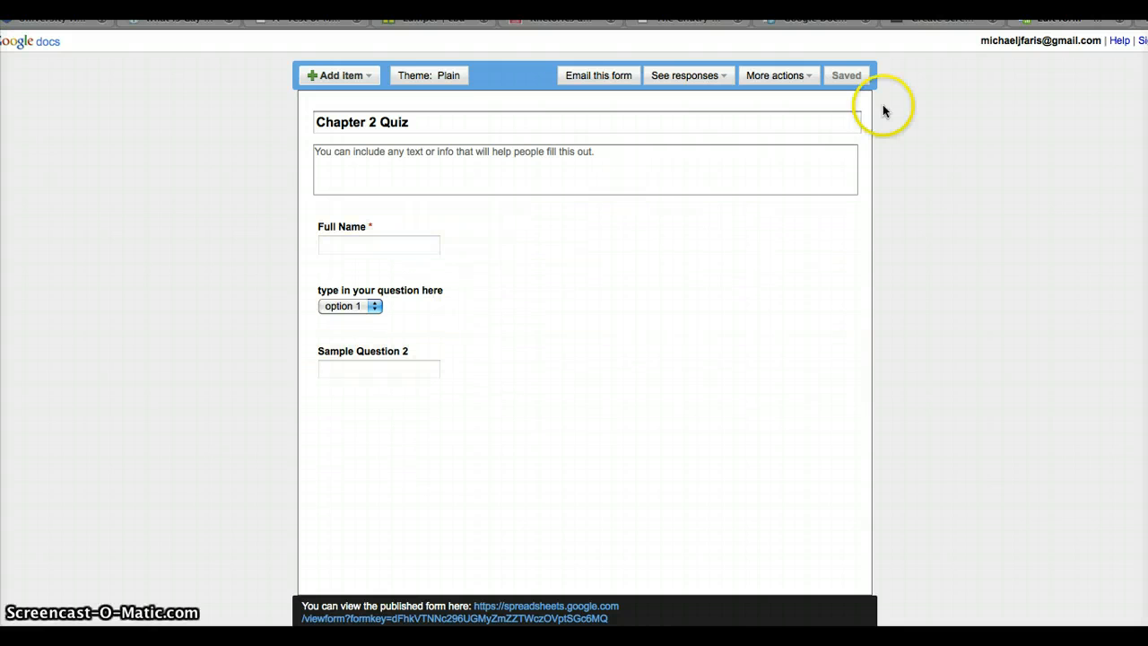
# Step: Return to the Google Docs document list and open the Chapter 2 Quiz response spreadsheet
pyautogui.click(816, 19)
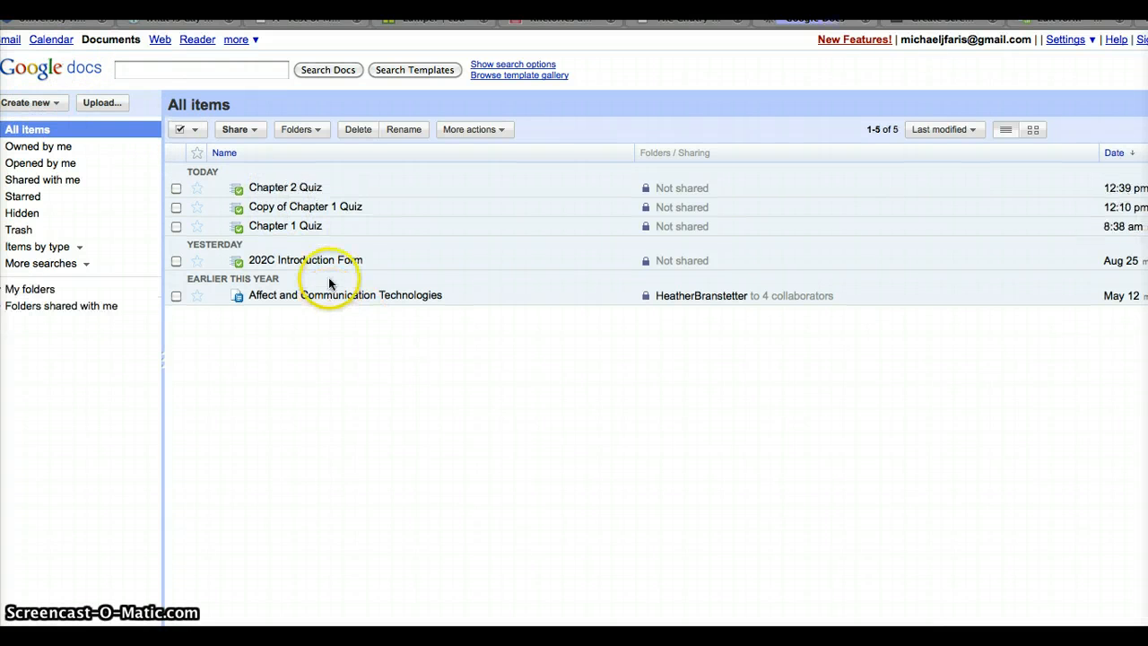
pyautogui.click(285, 187)
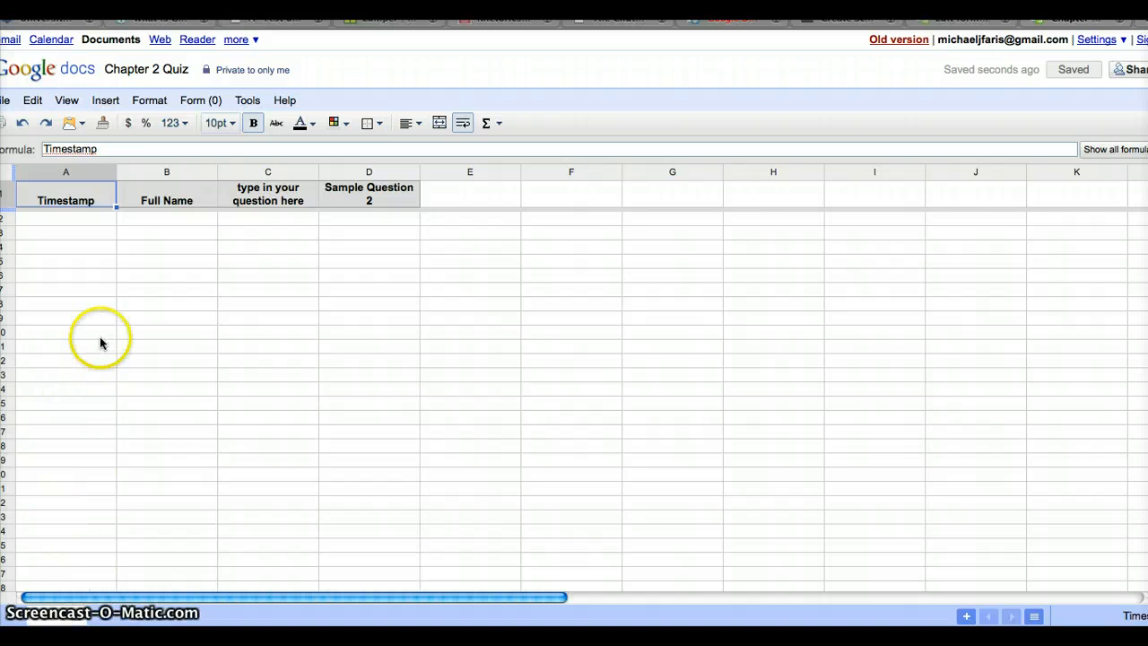
# Step: Try to download the Chapter 2 Quiz response spreadsheet in Excel format, with Save File selected, and cancel the download
pyautogui.click(7, 100)
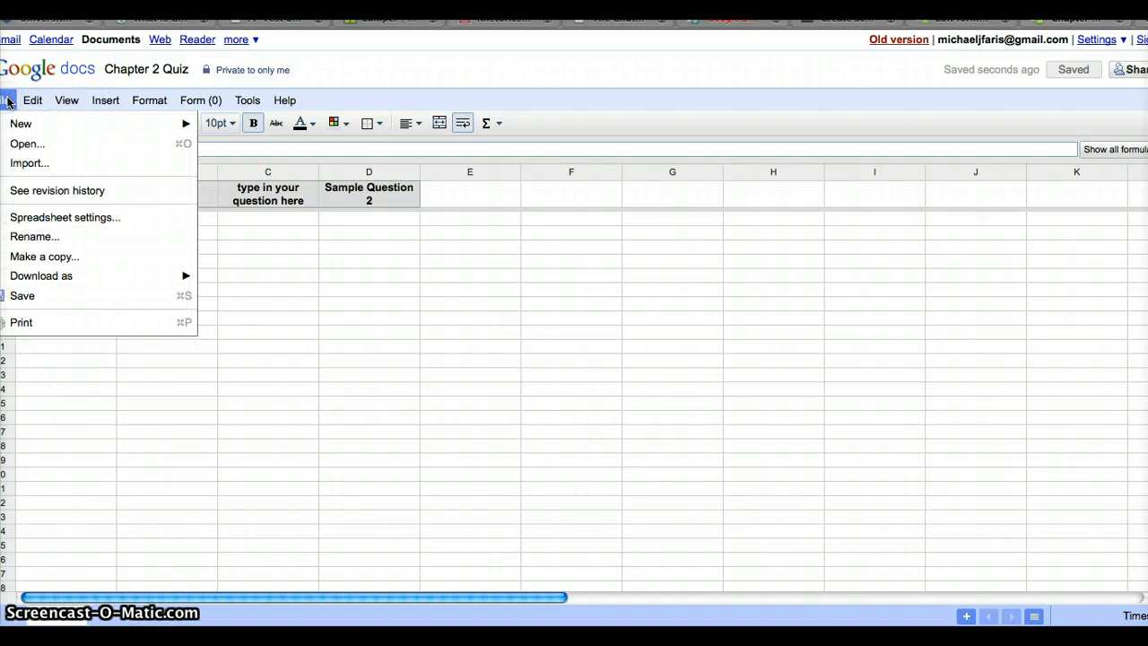
pyautogui.moveTo(97, 284)
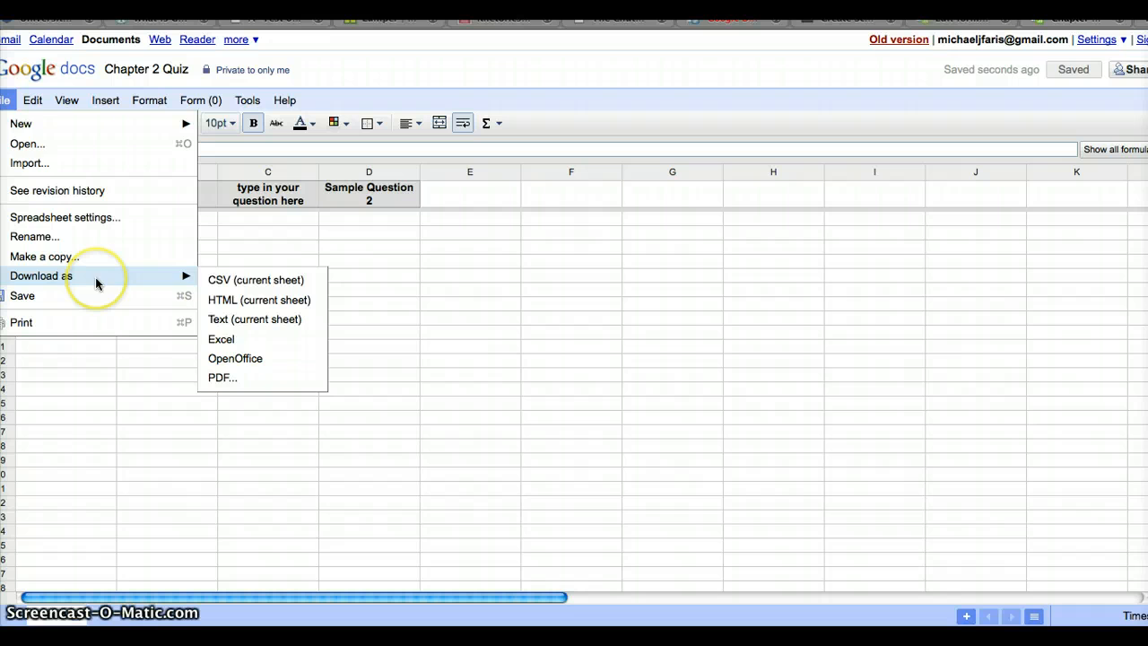
pyautogui.click(9, 100)
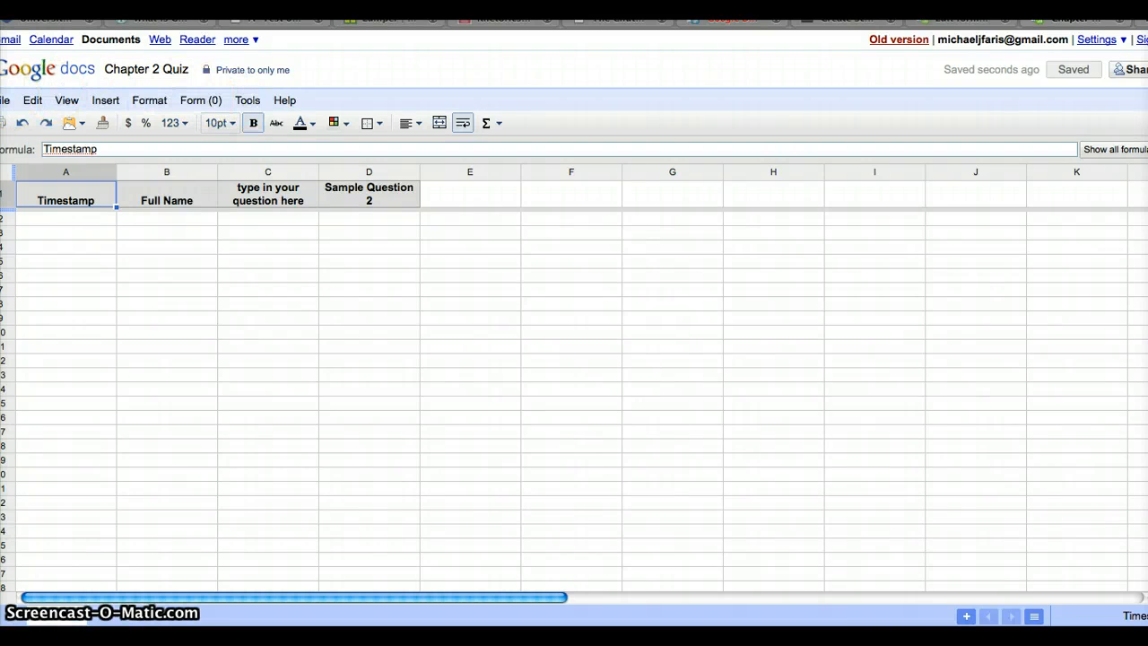
pyautogui.click(6, 100)
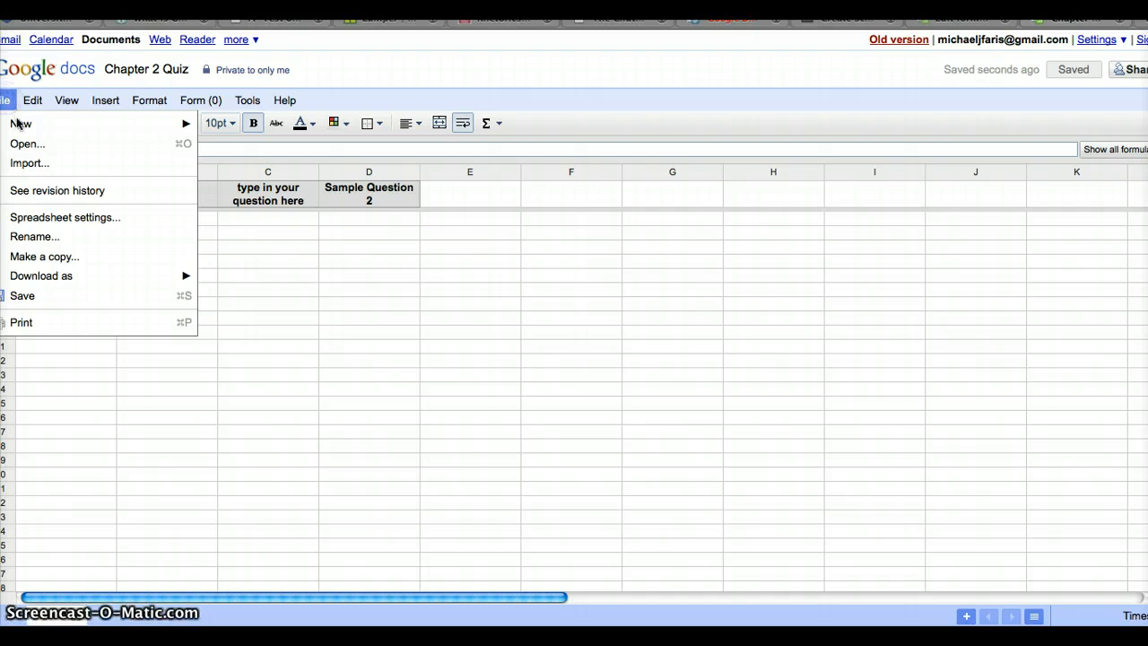
pyautogui.moveTo(66, 275)
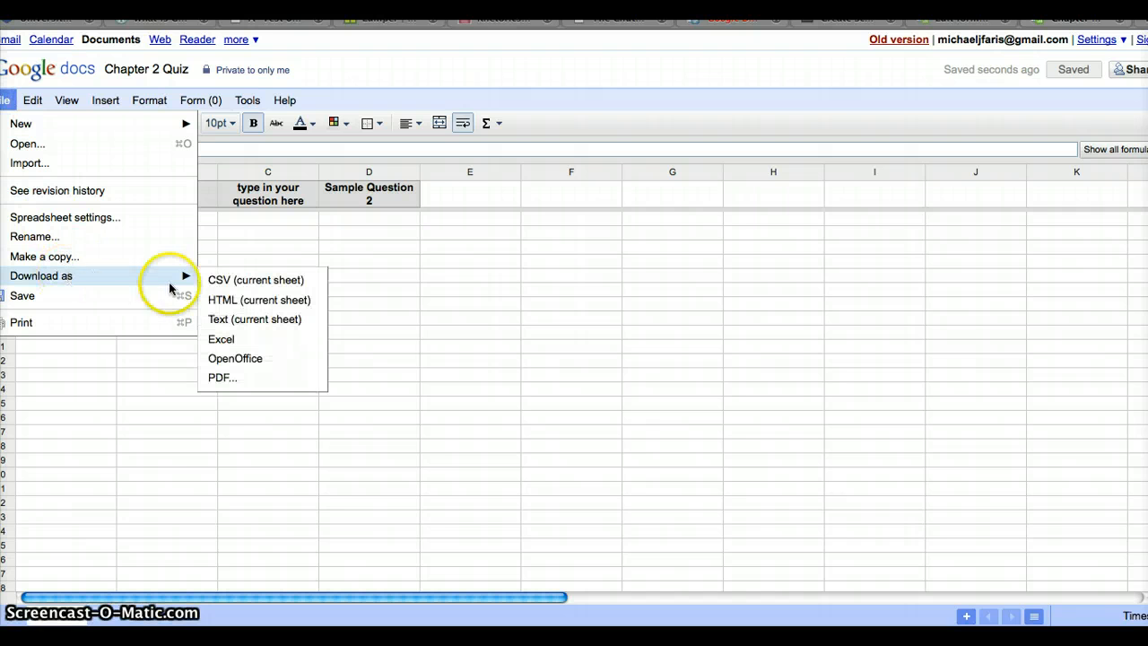
pyautogui.click(245, 345)
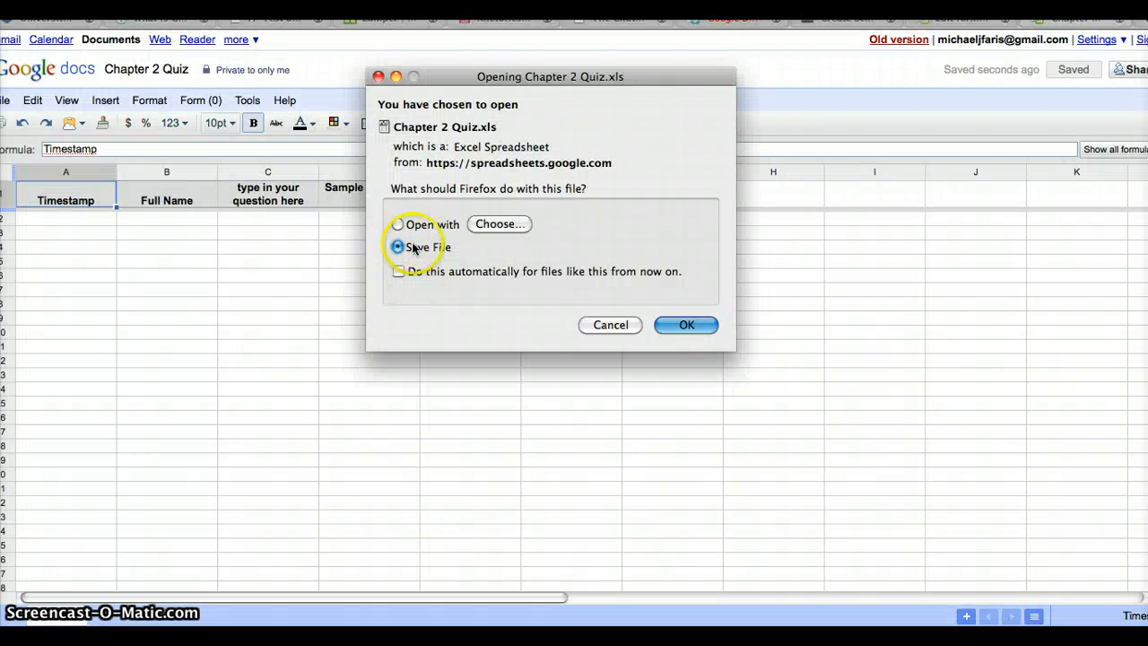
pyautogui.click(686, 325)
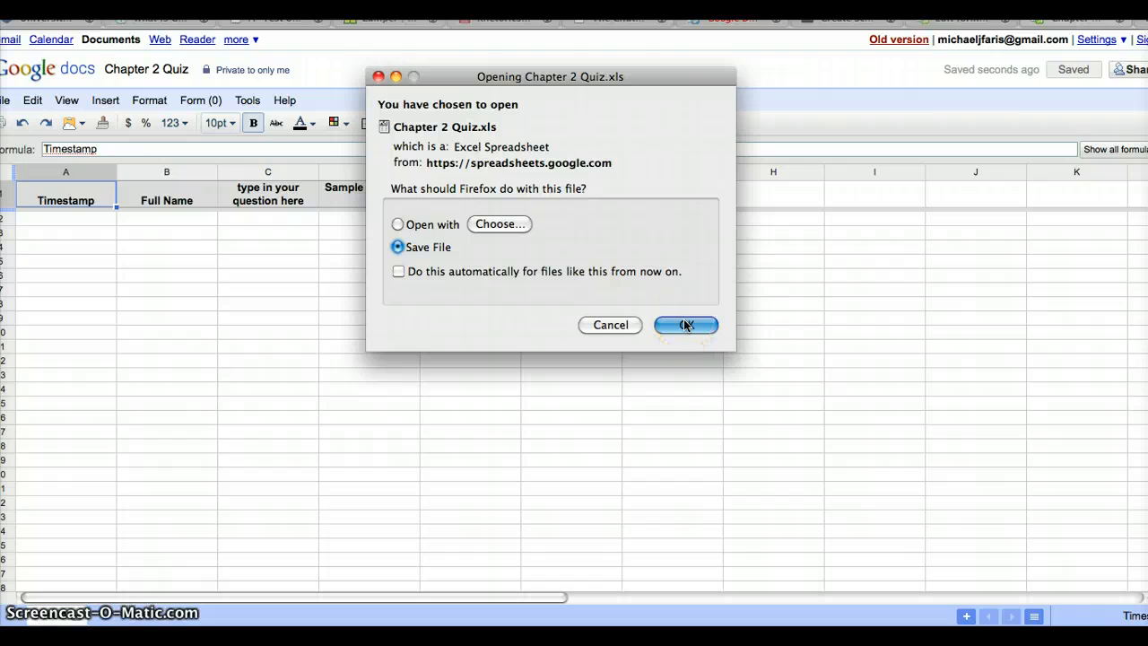
pyautogui.click(614, 328)
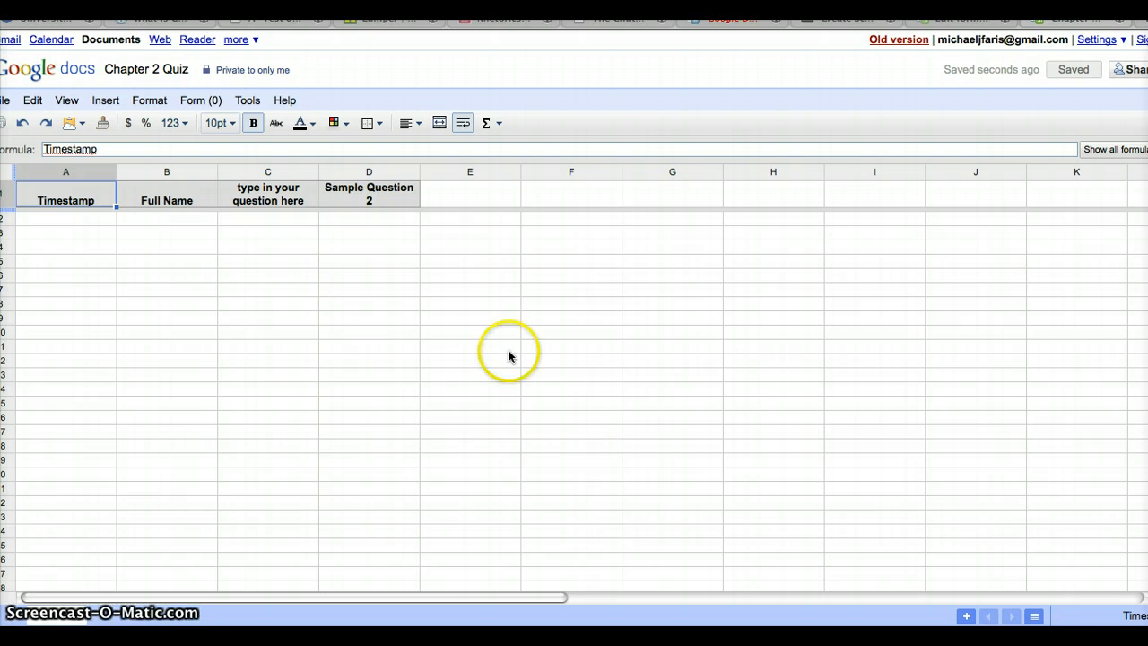
# Step: Look over the form-related options available in the response spreadsheet, including the summary of responses
pyautogui.click(213, 102)
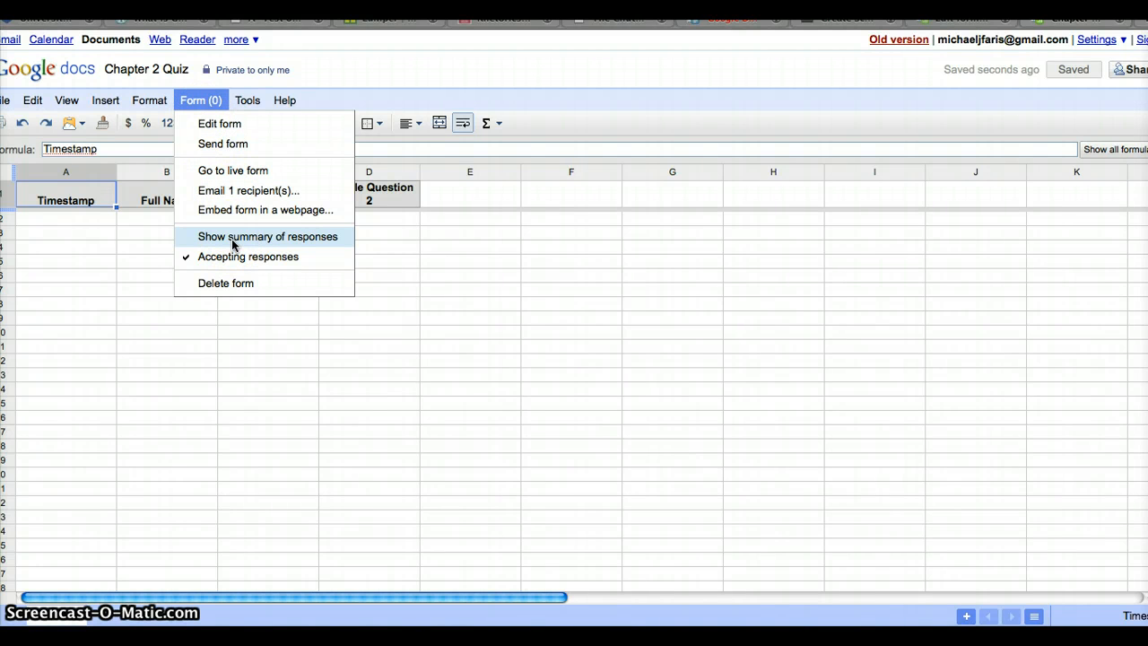
pyautogui.click(201, 99)
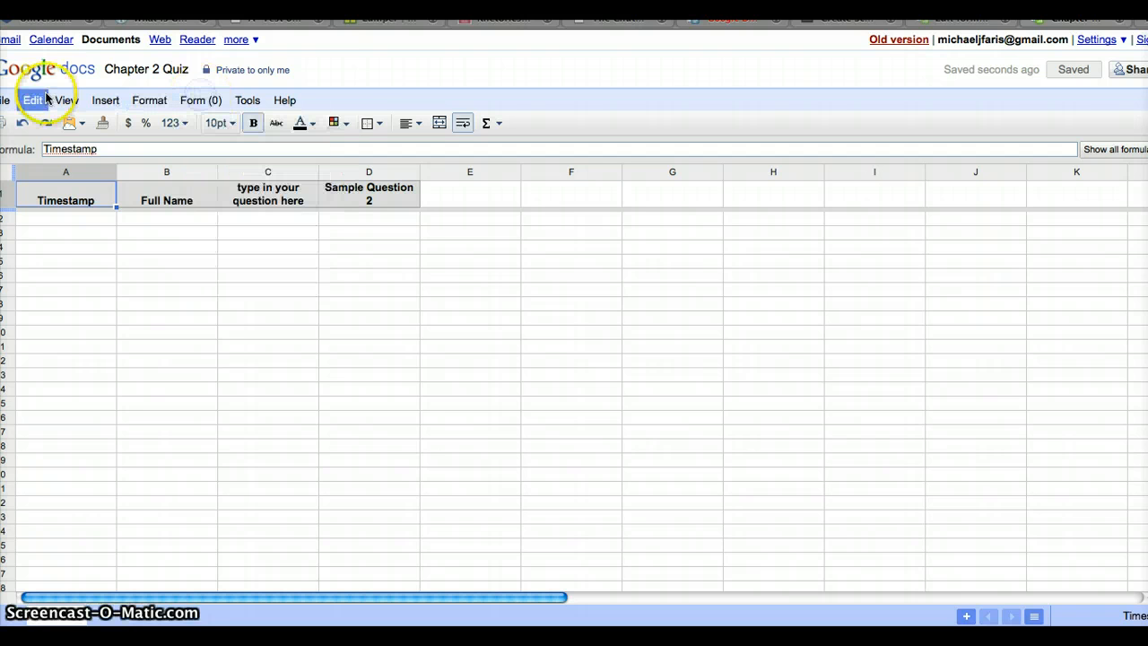